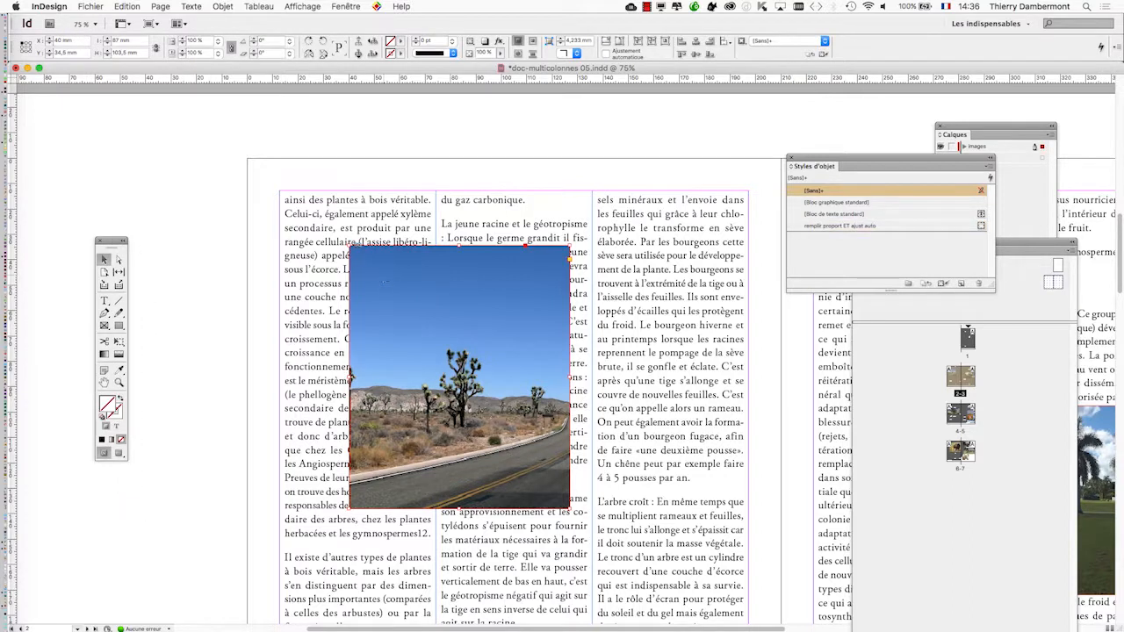
Move the desert road photo to about X 66.75 mm, Y 29.5 mm and apply the object style "remplir proport ET ajust auto".
drag(356, 265, 356, 265)
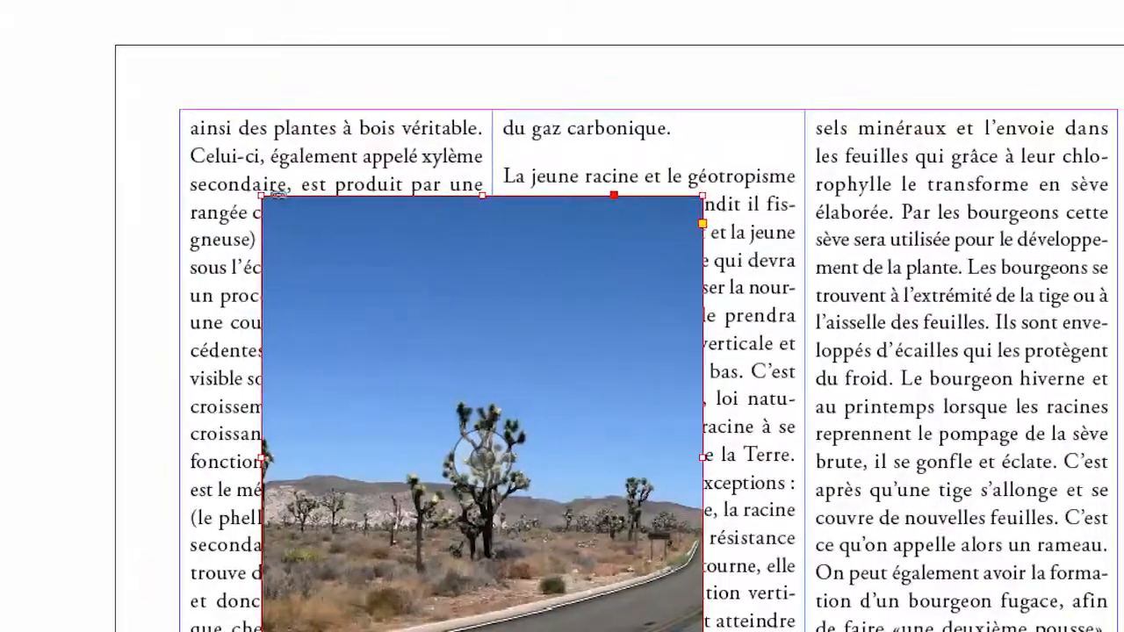
drag(581, 254, 774, 254)
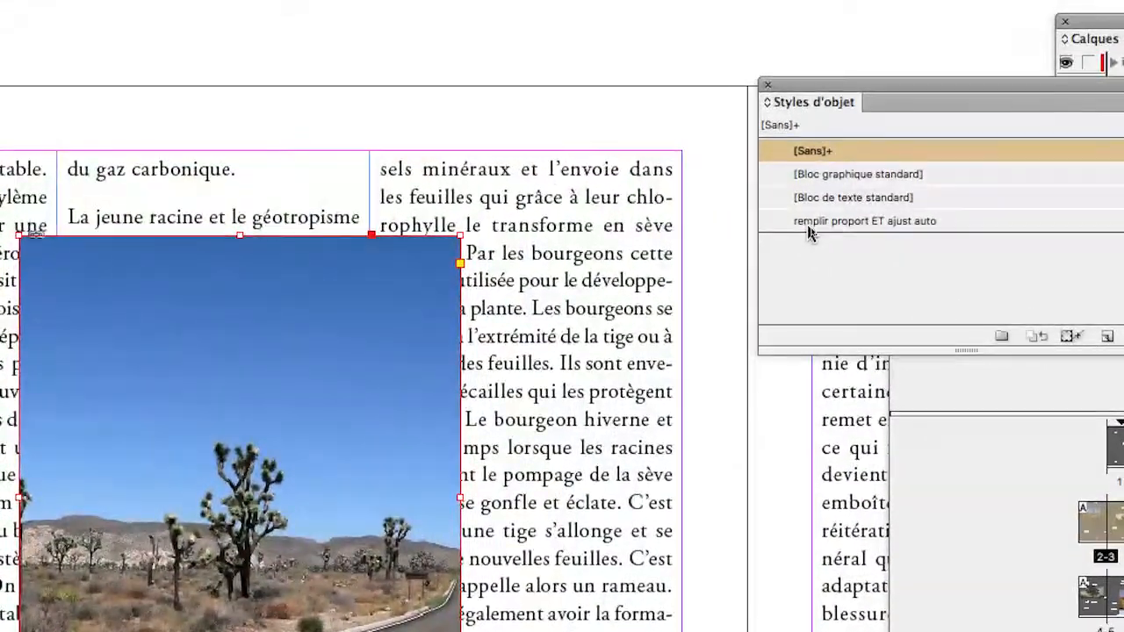
click(809, 227)
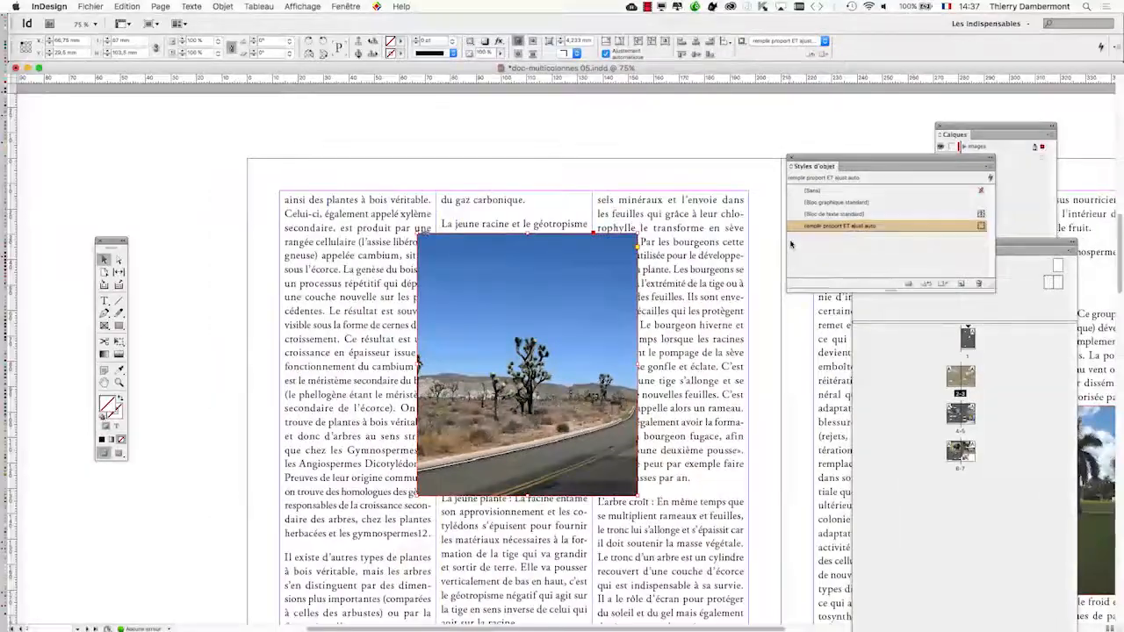
Show the text wrap settings (Habillage de texte) beside the photo and move the object styles list clear of the image.
drag(816, 161, 719, 194)
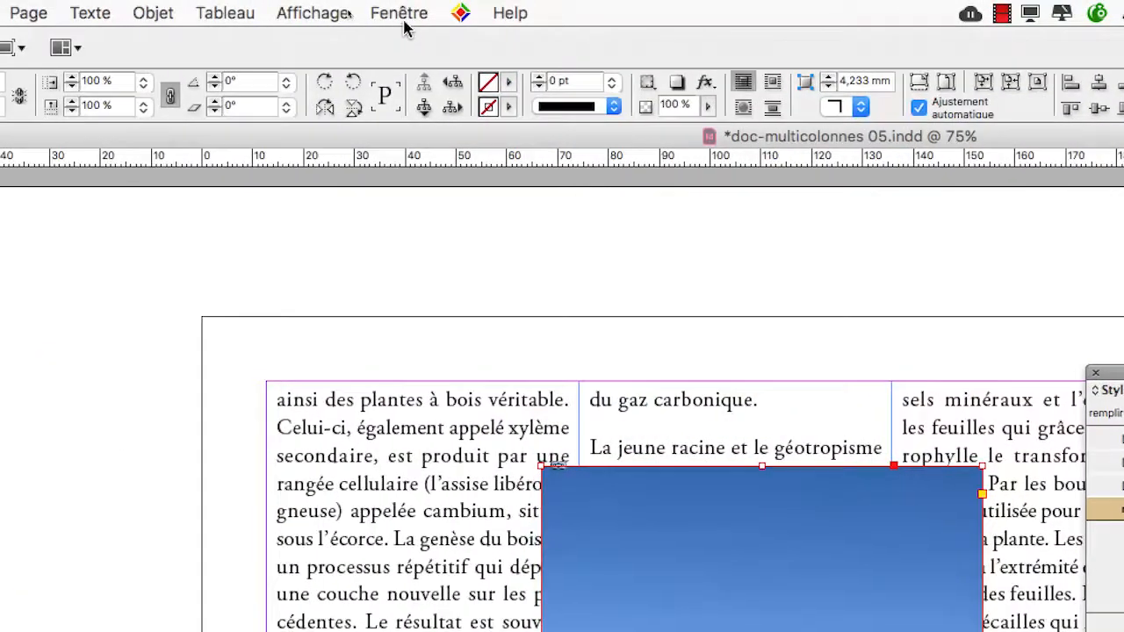
click(402, 14)
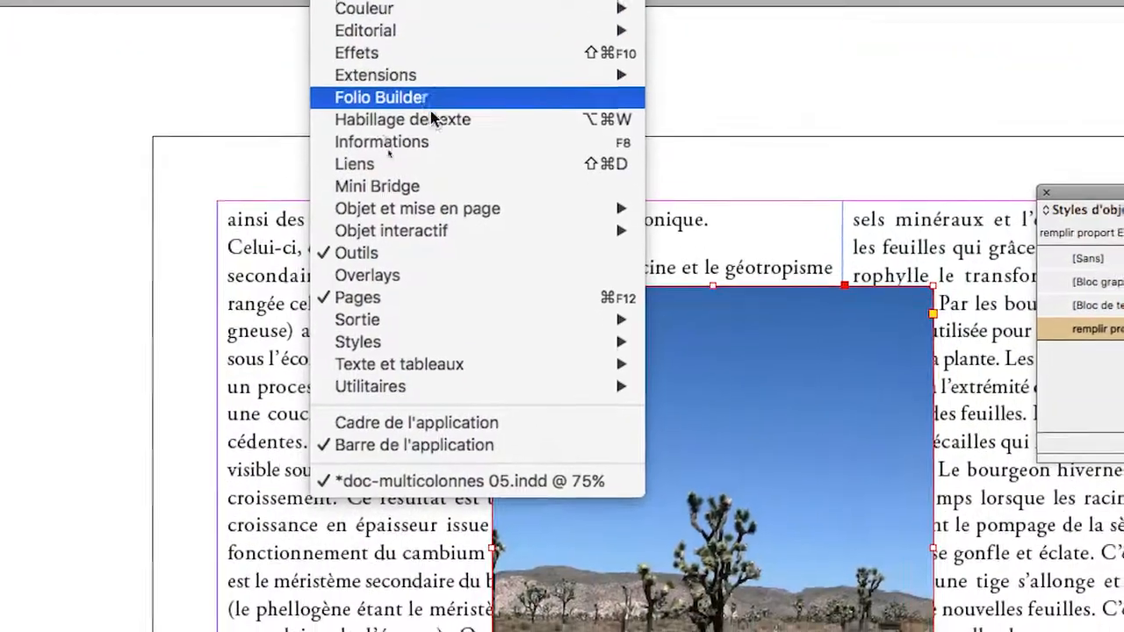
click(479, 112)
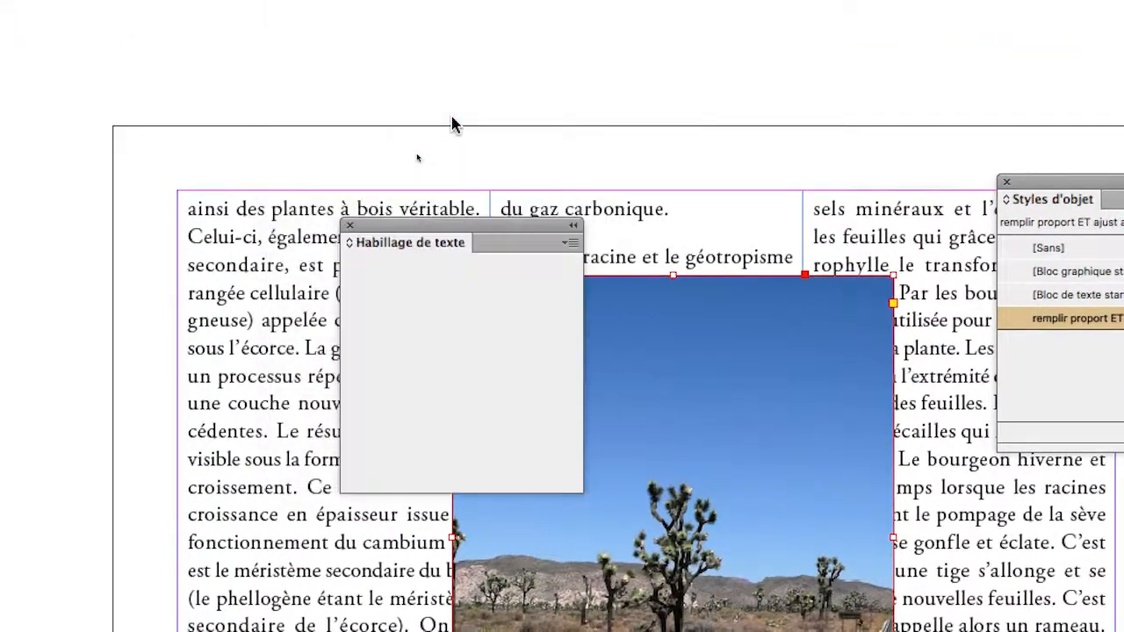
drag(462, 160, 309, 339)
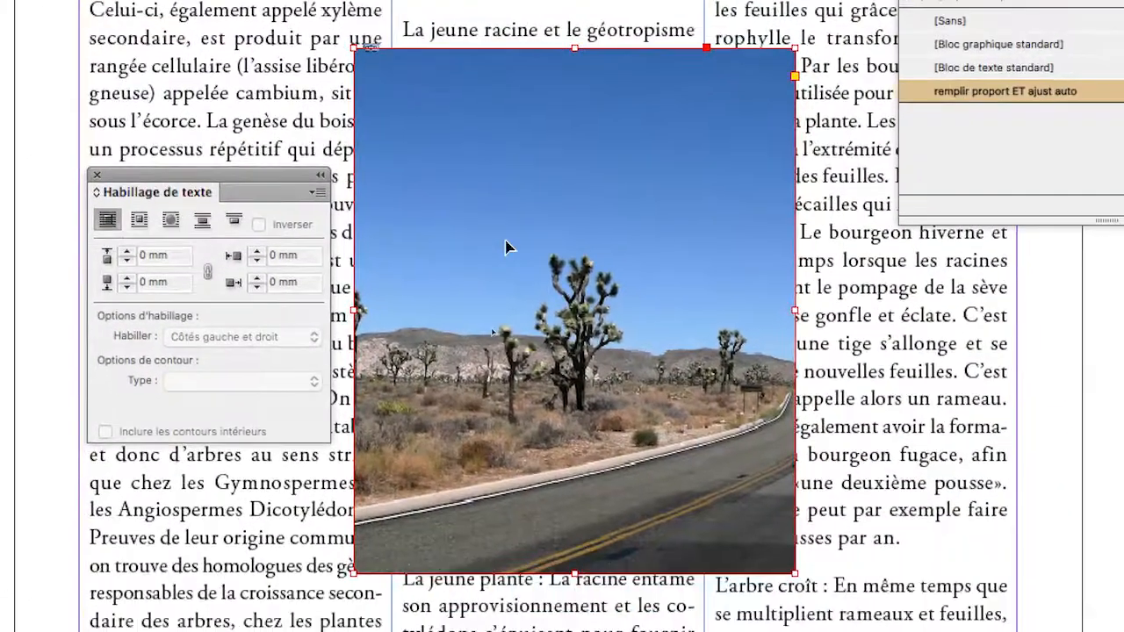
double_click(520, 303)
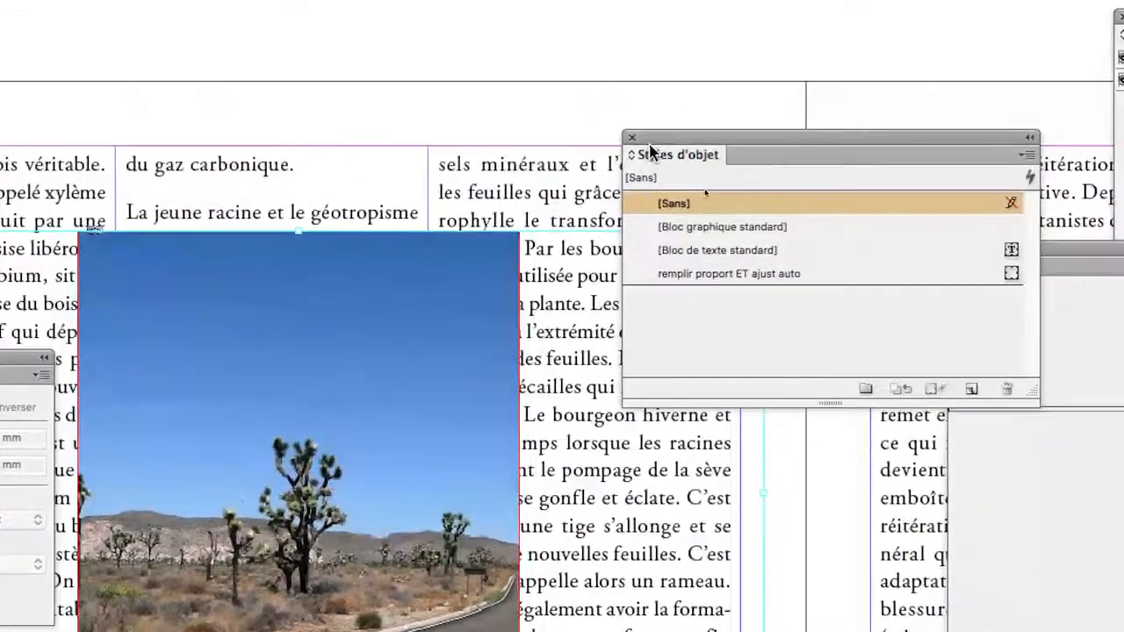
drag(656, 142, 780, 91)
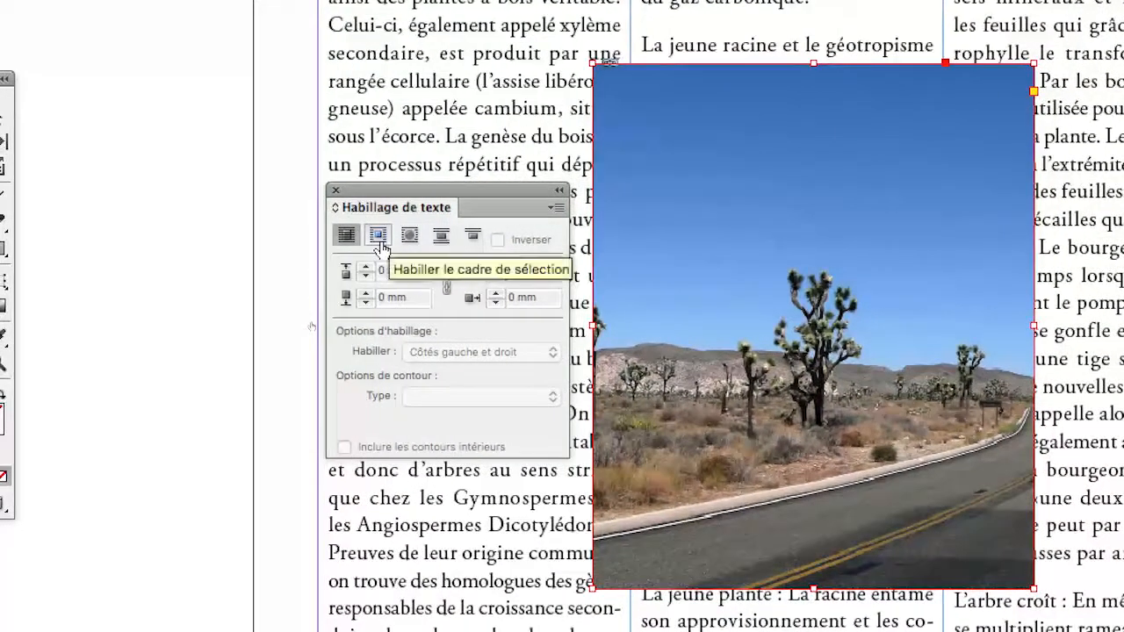
Wrap the text around the desert photo's bounding box (Habiller le cadre de sélection) with a linked offset of 1 mm on all sides.
click(378, 237)
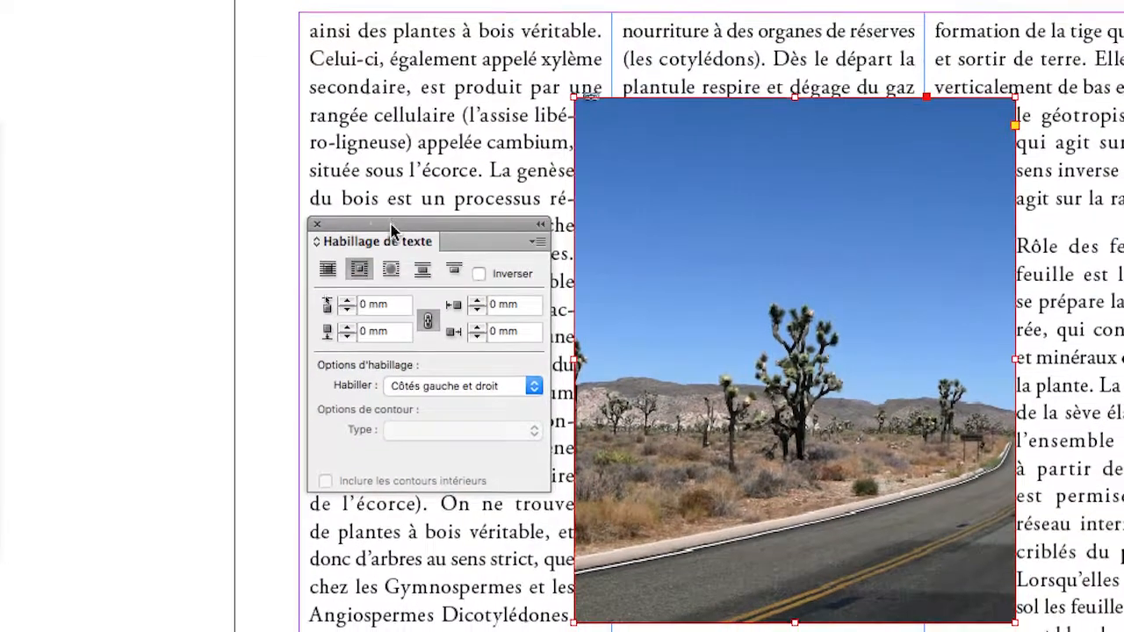
drag(409, 190, 356, 171)
drag(374, 223, 372, 200)
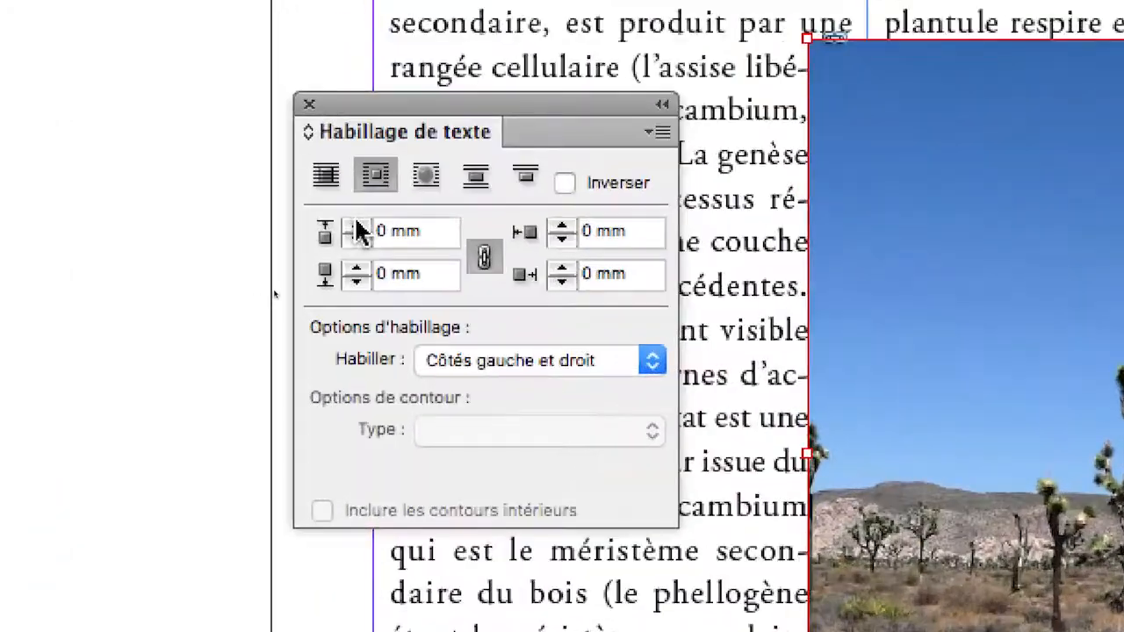
click(357, 226)
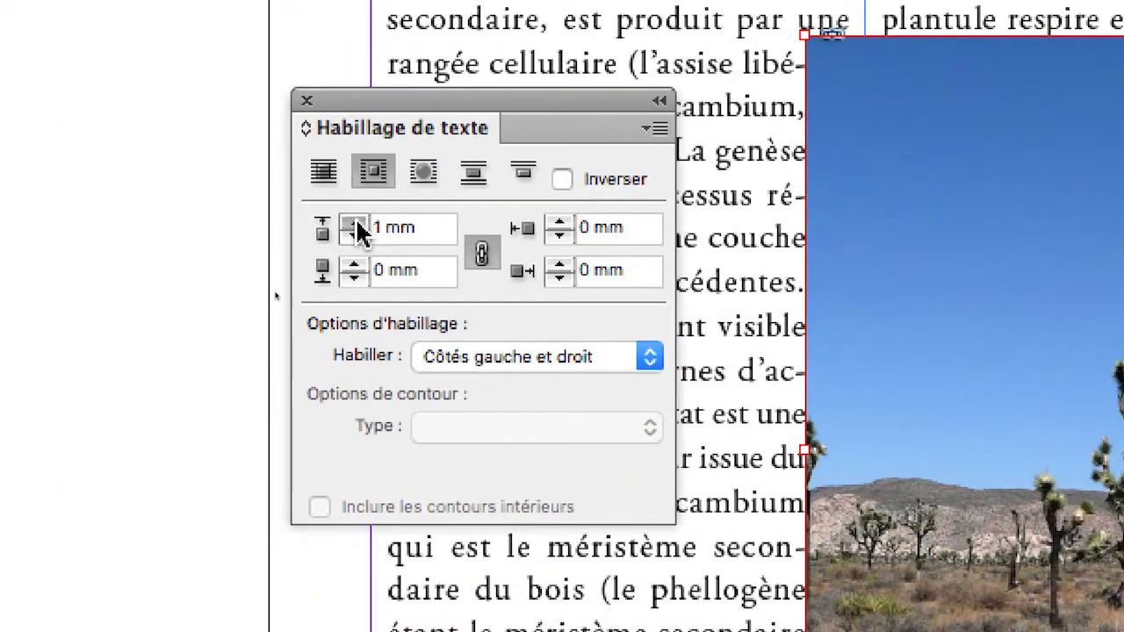
click(356, 226)
click(357, 226)
click(356, 224)
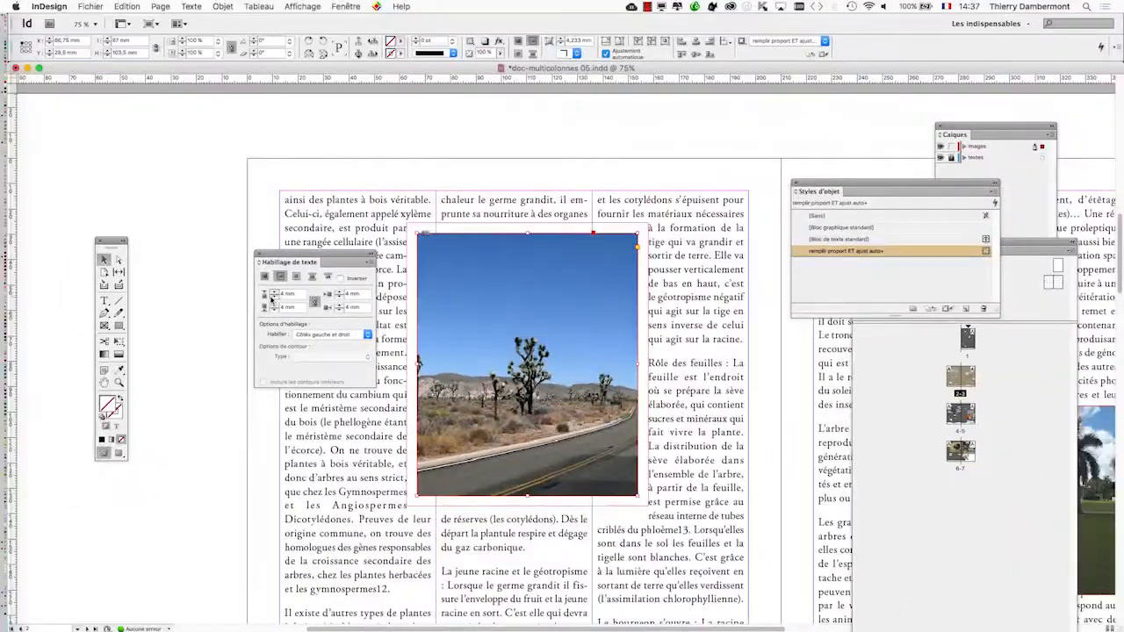
click(273, 299)
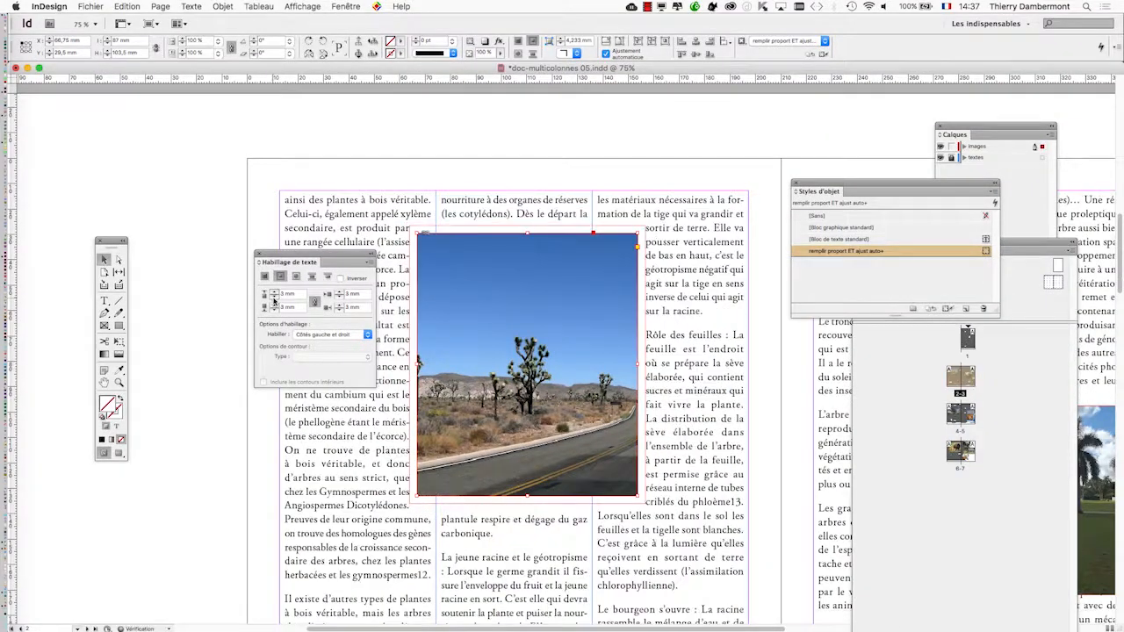
click(273, 299)
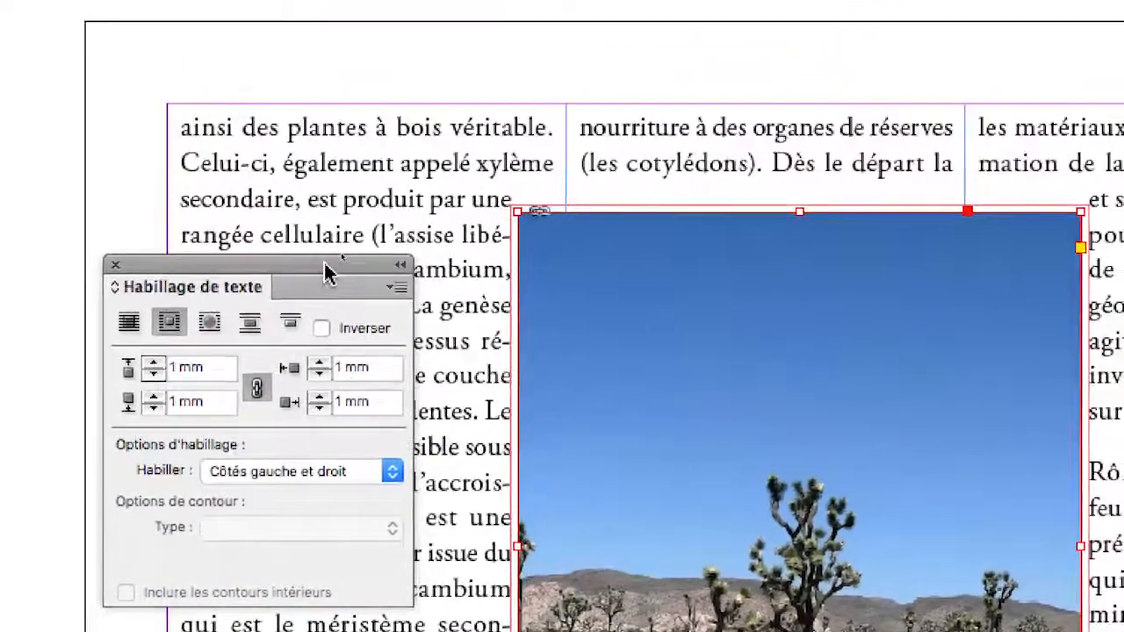
Move the desert photo to the page's upper-left margin corner at X and Y 12.7 mm and enlarge it across two columns to about 123 × 122 mm.
drag(446, 184, 394, 184)
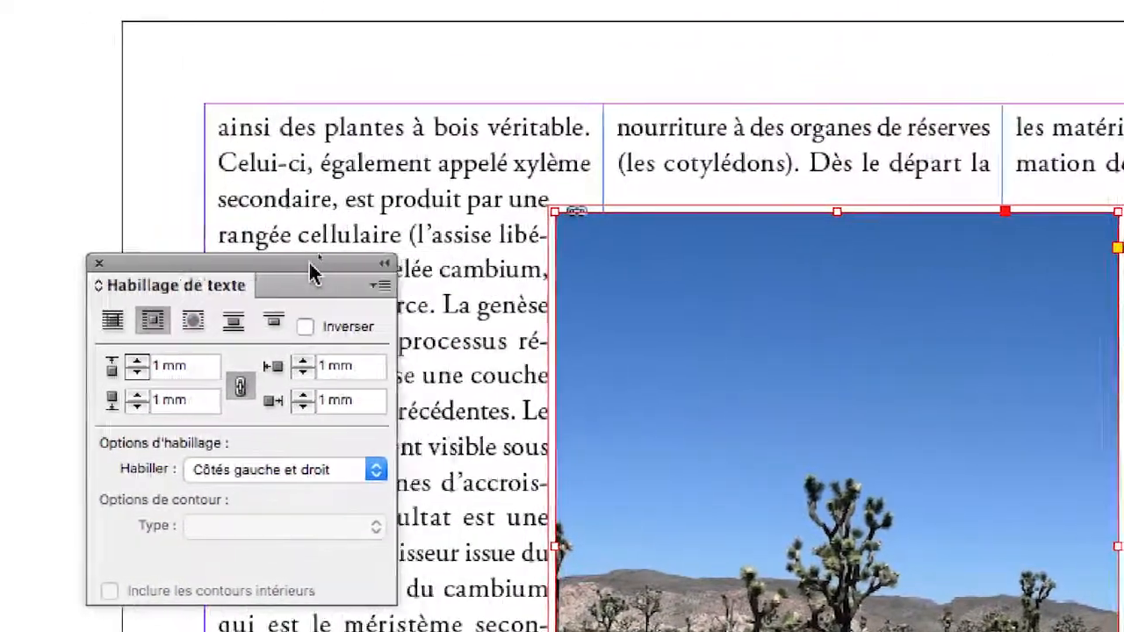
drag(309, 262, 11, 89)
drag(606, 250, 491, 223)
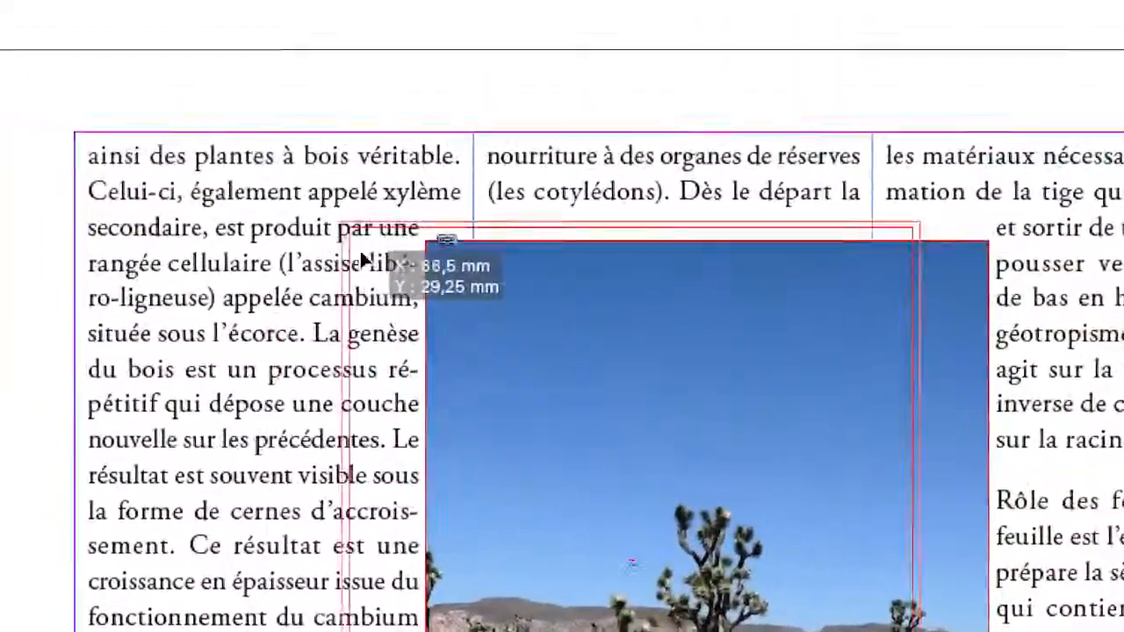
drag(361, 261, 144, 230)
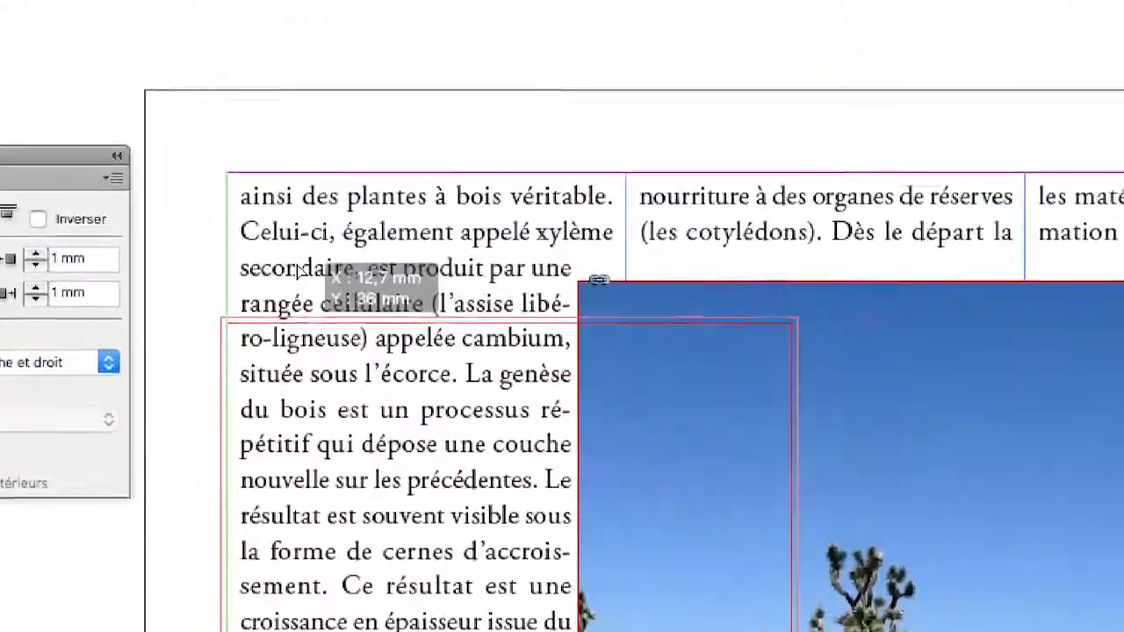
drag(298, 271, 322, 243)
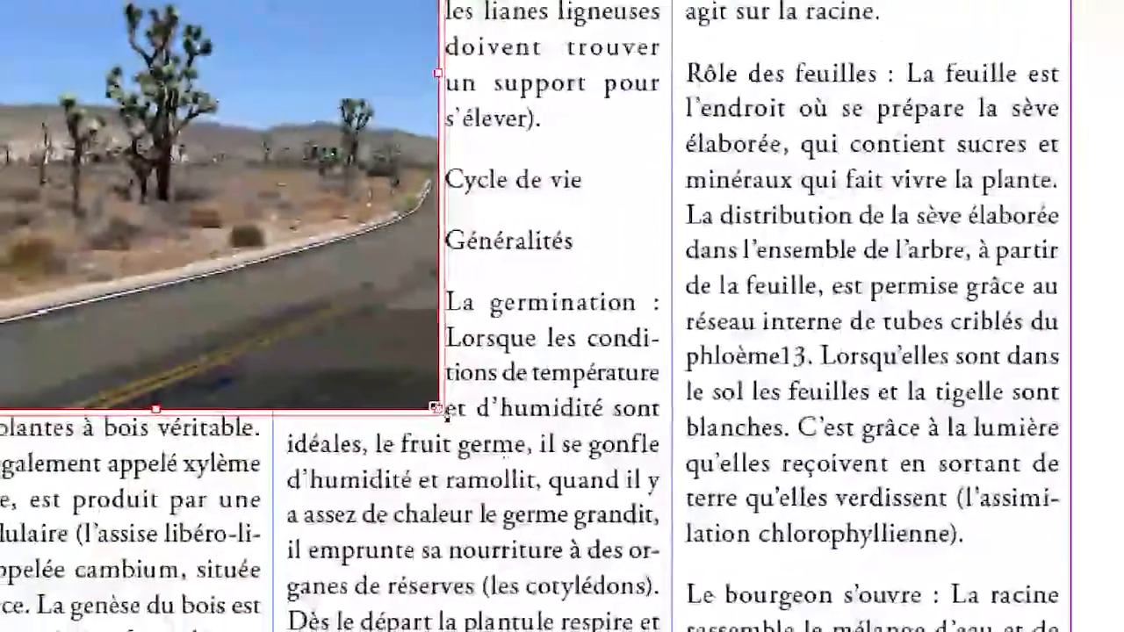
drag(442, 409, 617, 497)
drag(509, 447, 506, 448)
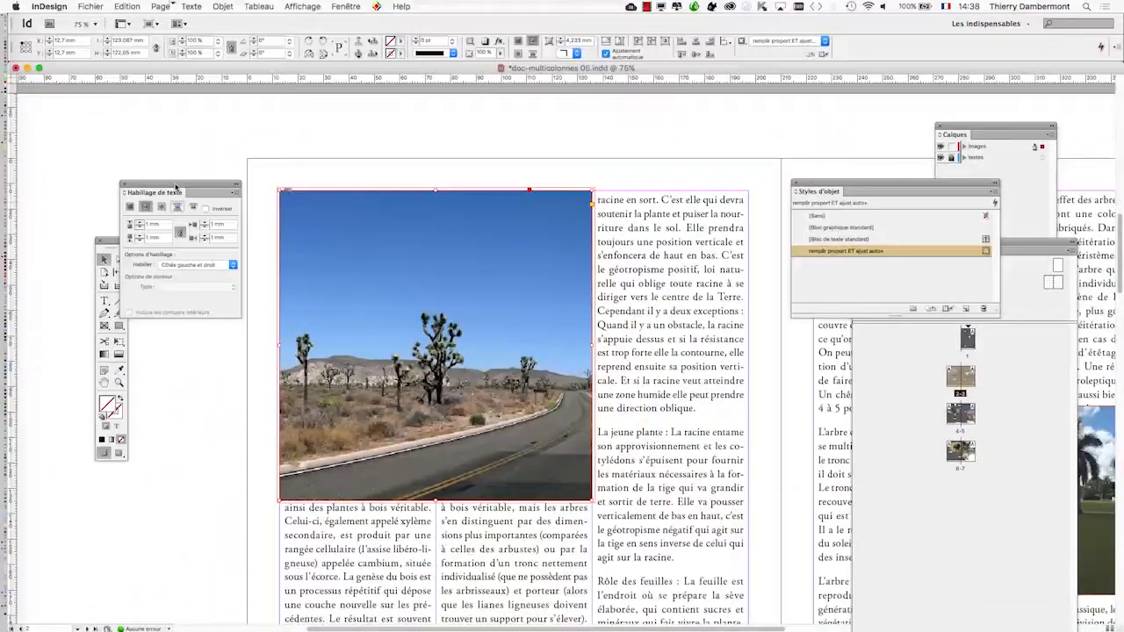
Try text wrap offsets of 3 mm and 4 mm on the enlarged desert photo, returning to 1 mm.
drag(663, 293, 668, 431)
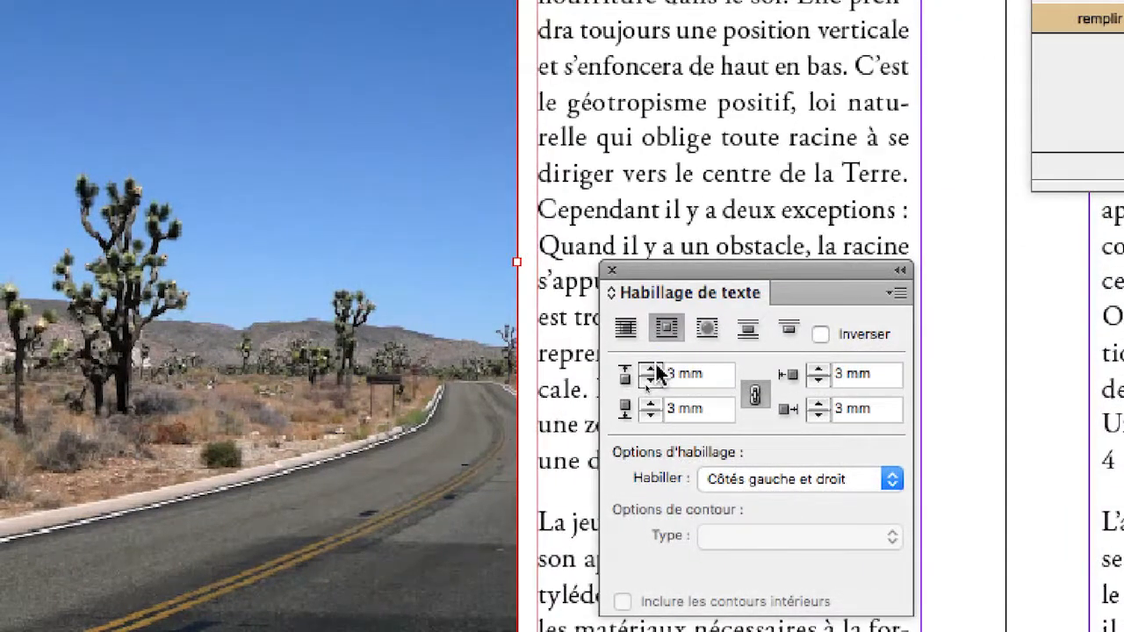
click(657, 373)
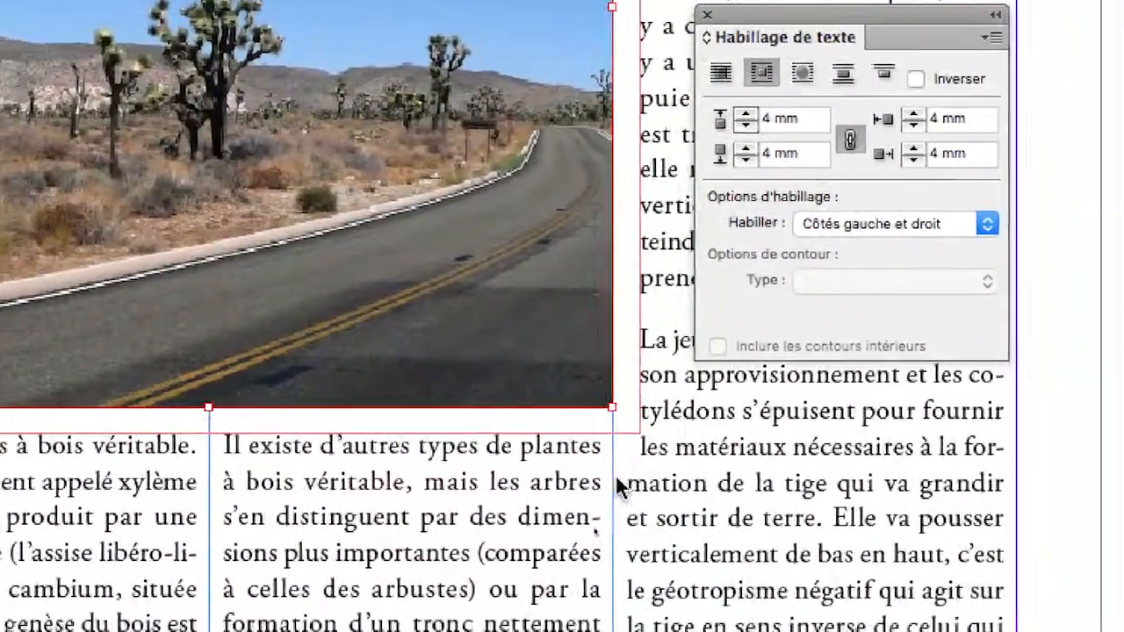
click(745, 124)
click(745, 124)
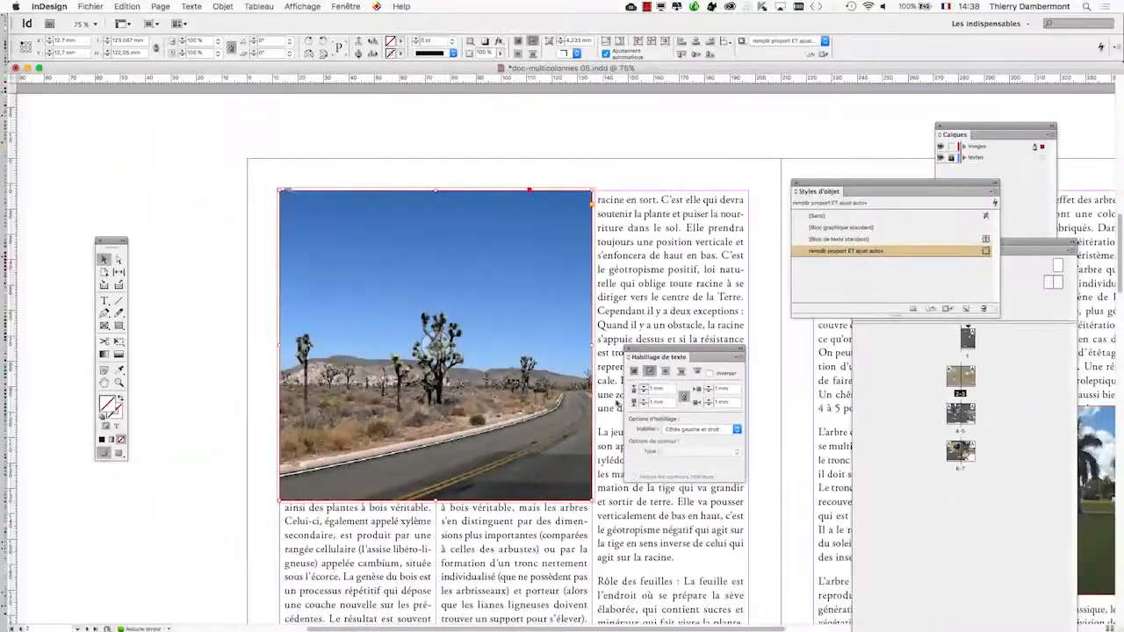
drag(670, 349, 163, 121)
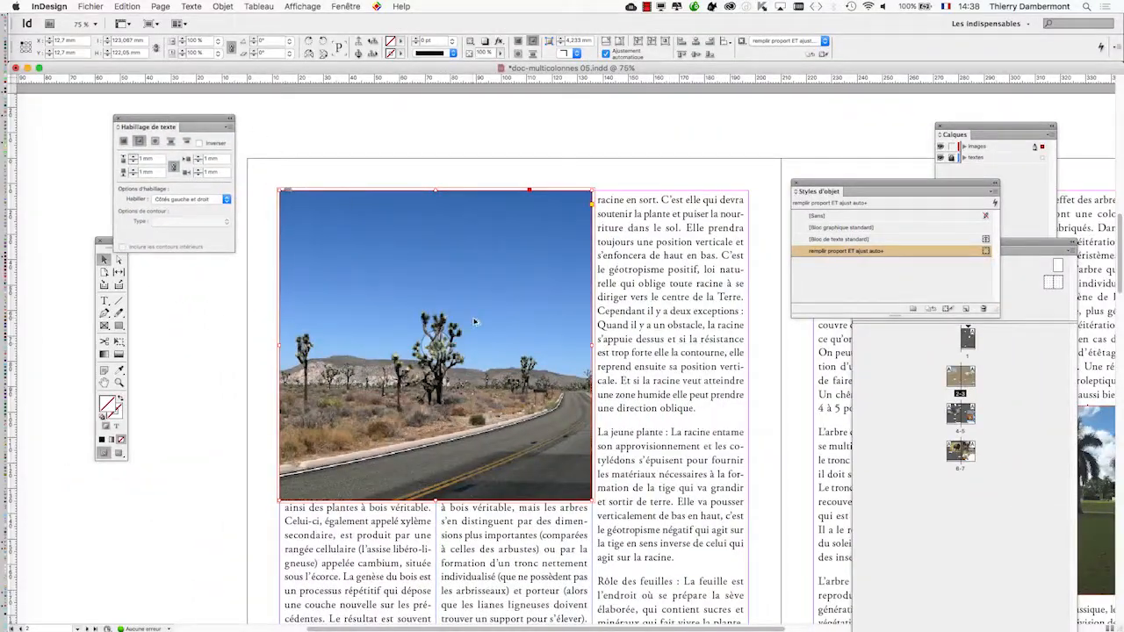
Redefine the object style "remplir proport ET ajust auto" from the desert photo's current settings.
key(super+minus)
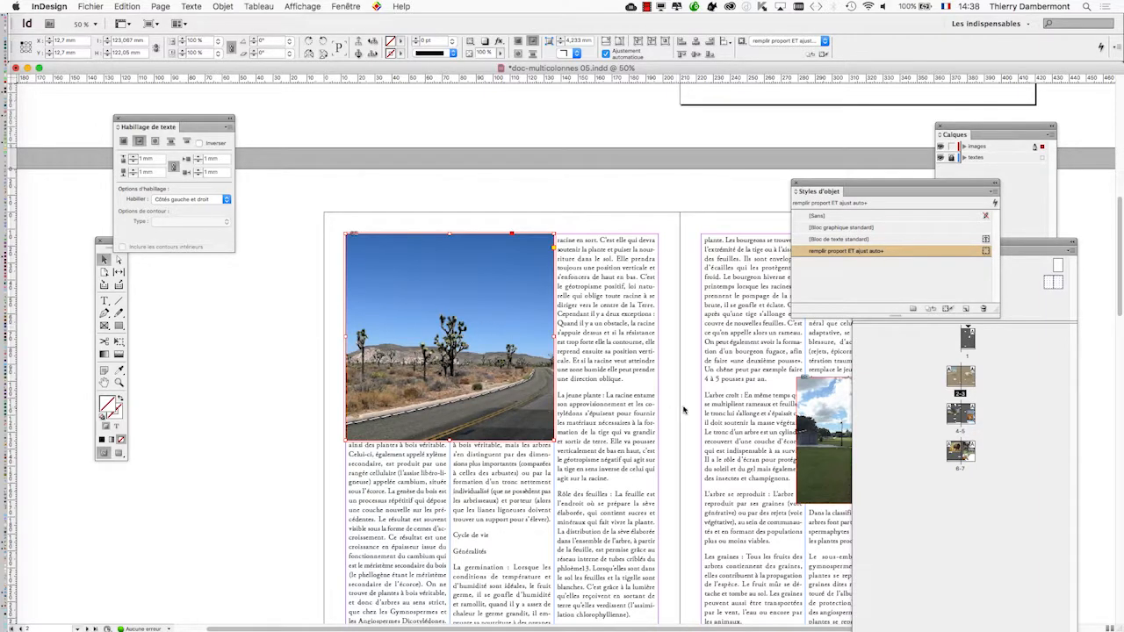
key(super+minus)
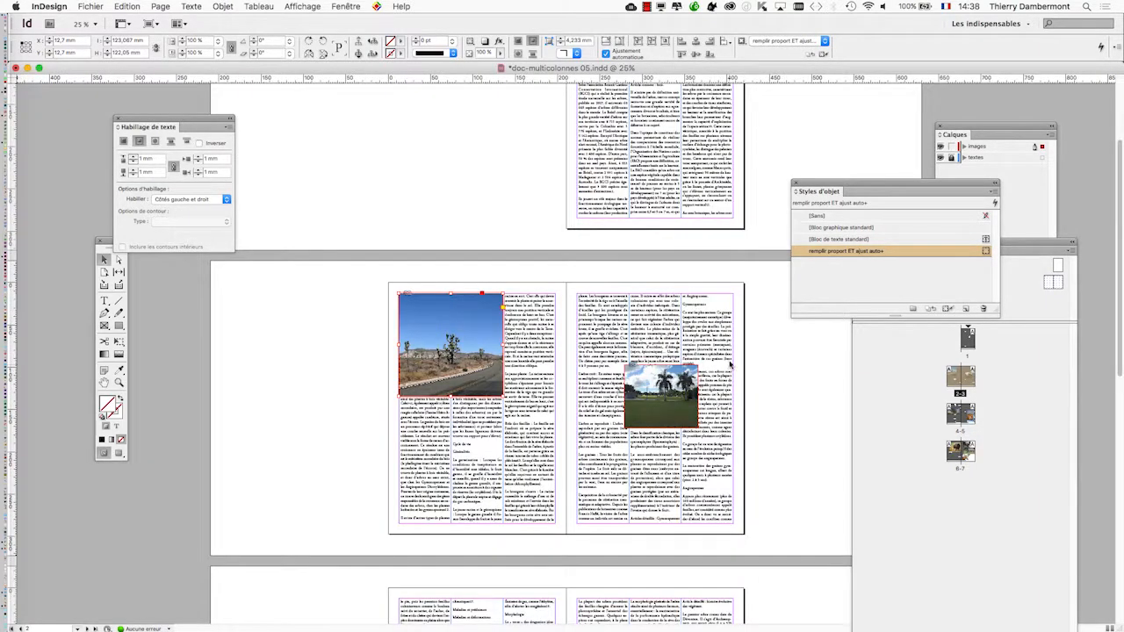
drag(833, 185, 617, 271)
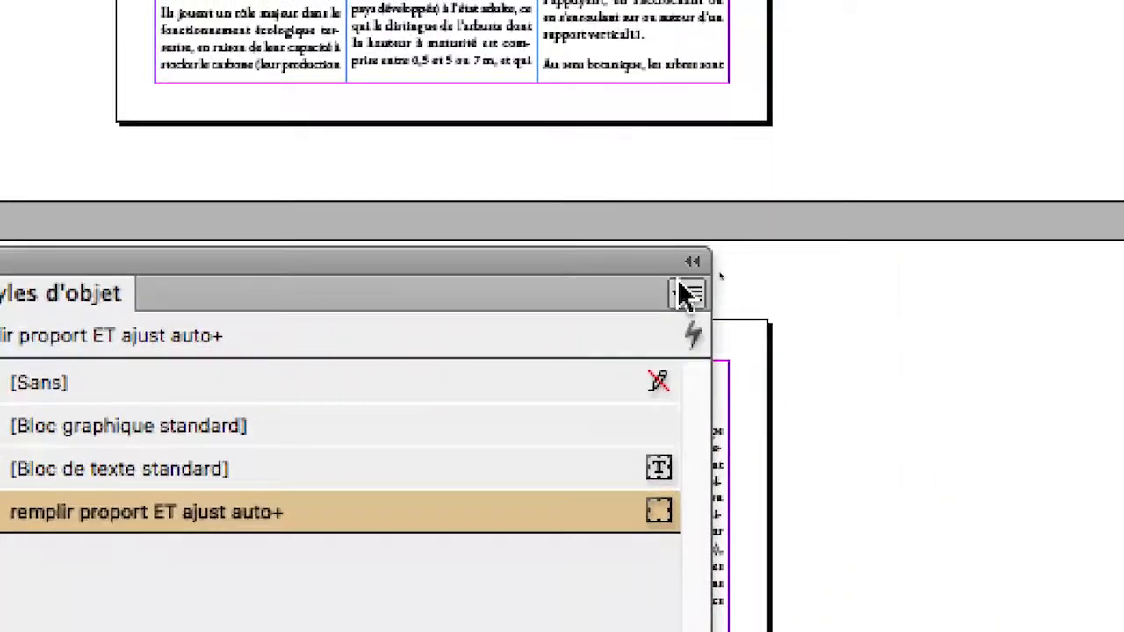
click(922, 108)
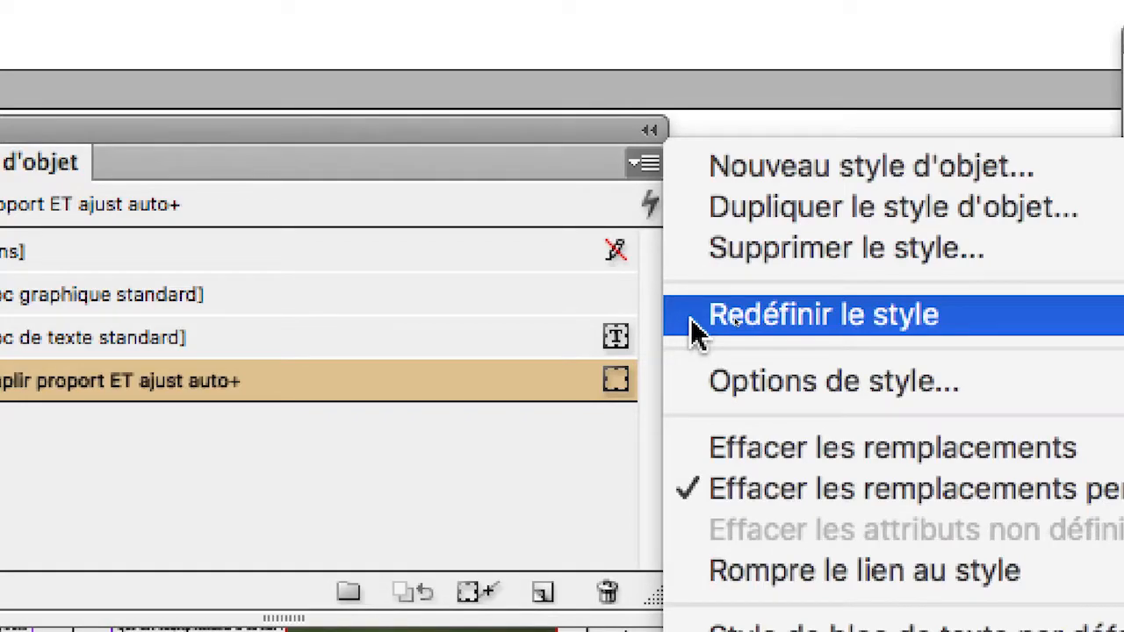
click(693, 331)
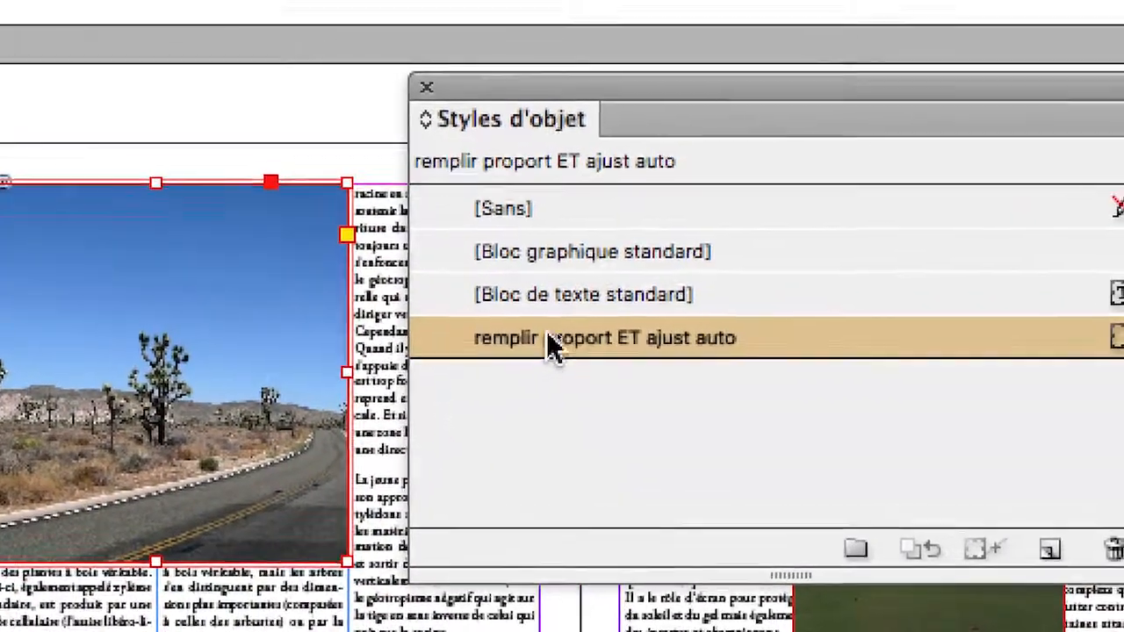
Check the text wrap settings under "Habillage et divers" in the options of the style "remplir proport ET ajust auto".
double_click(759, 345)
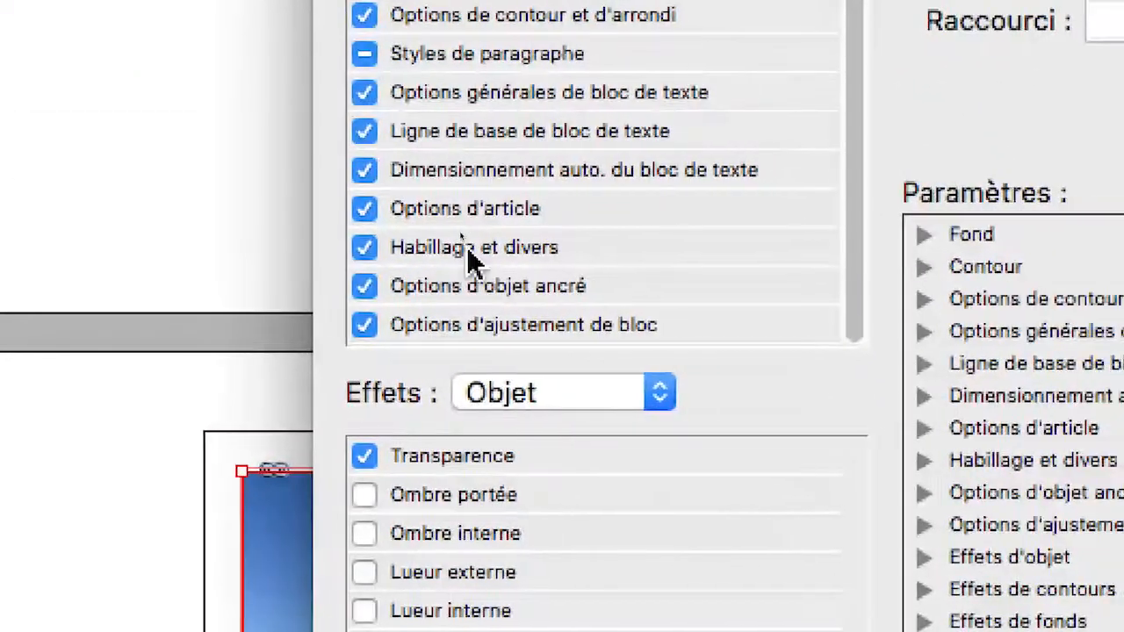
click(467, 249)
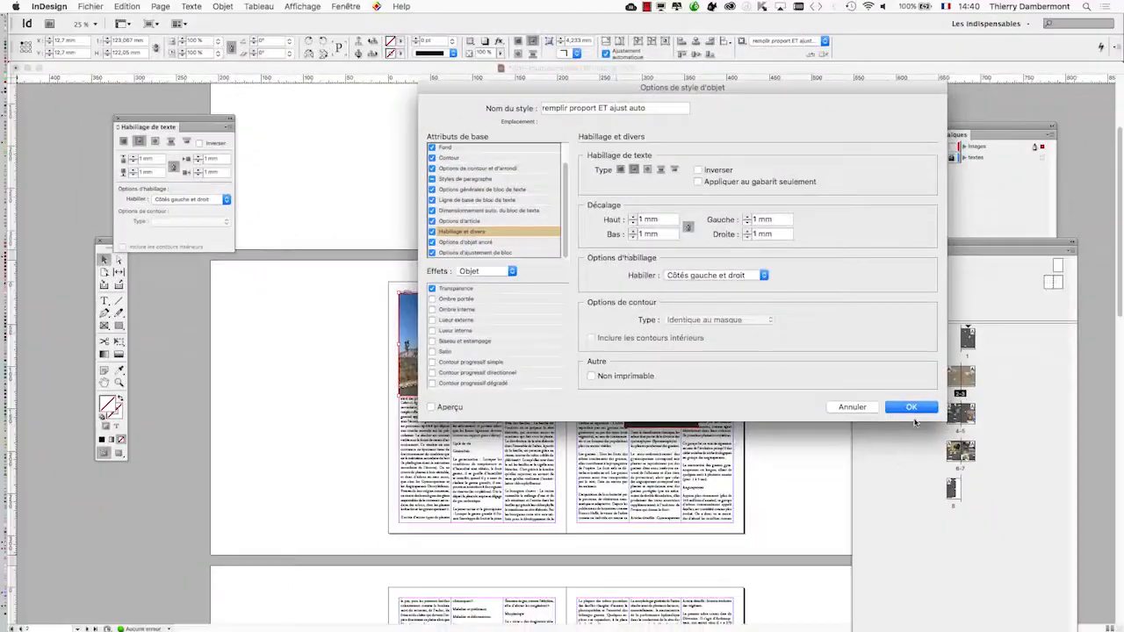
click(912, 408)
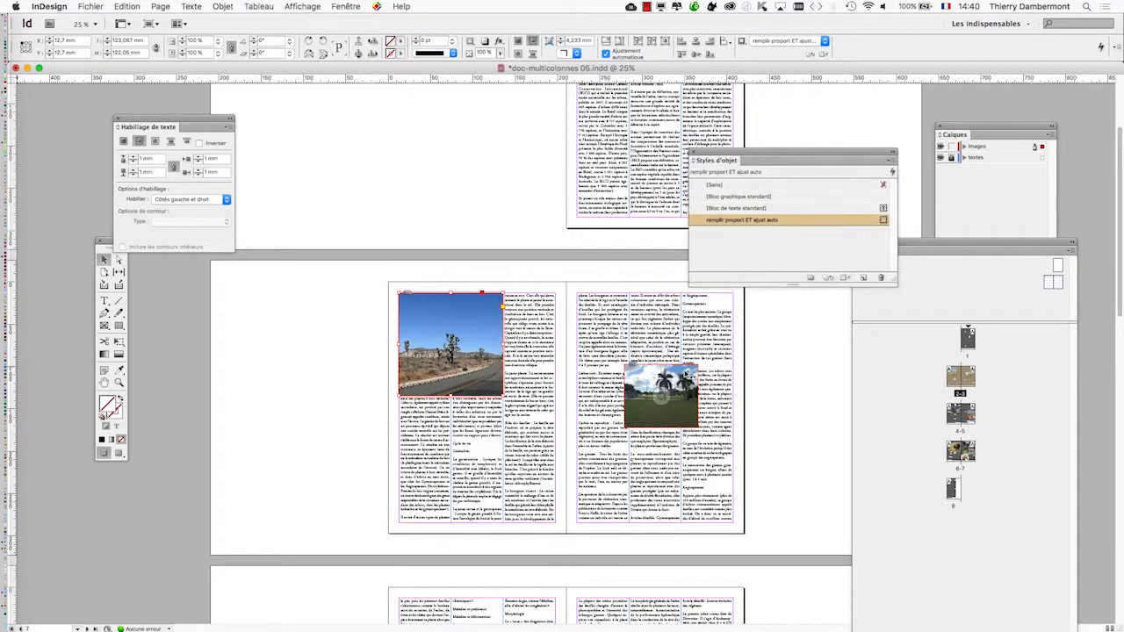
Move the cat photo to page 7's lower-left margin corner and reduce it to one column, about 61.5 × 71.8 mm.
scroll(687, 376, down, 15)
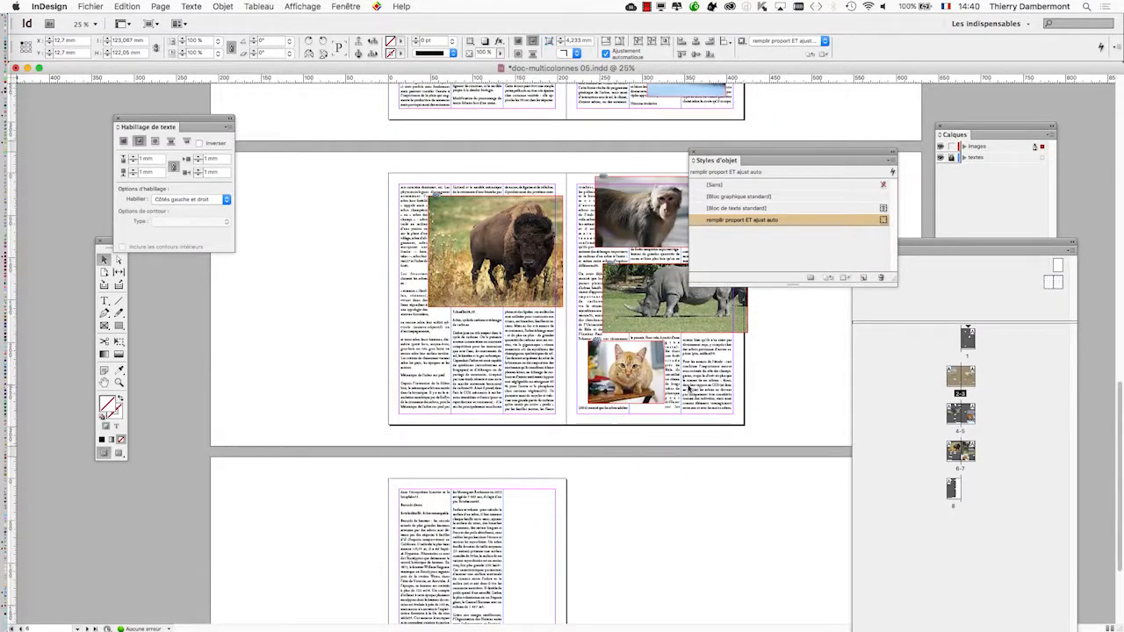
key(super+plus)
key(super+plus)
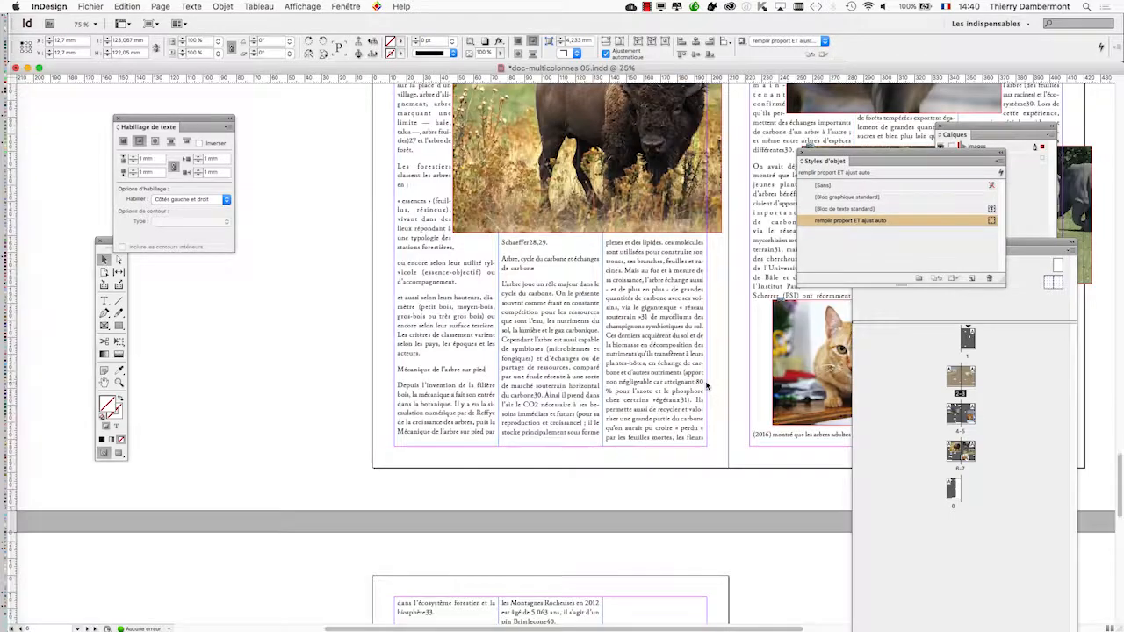
drag(709, 391, 341, 360)
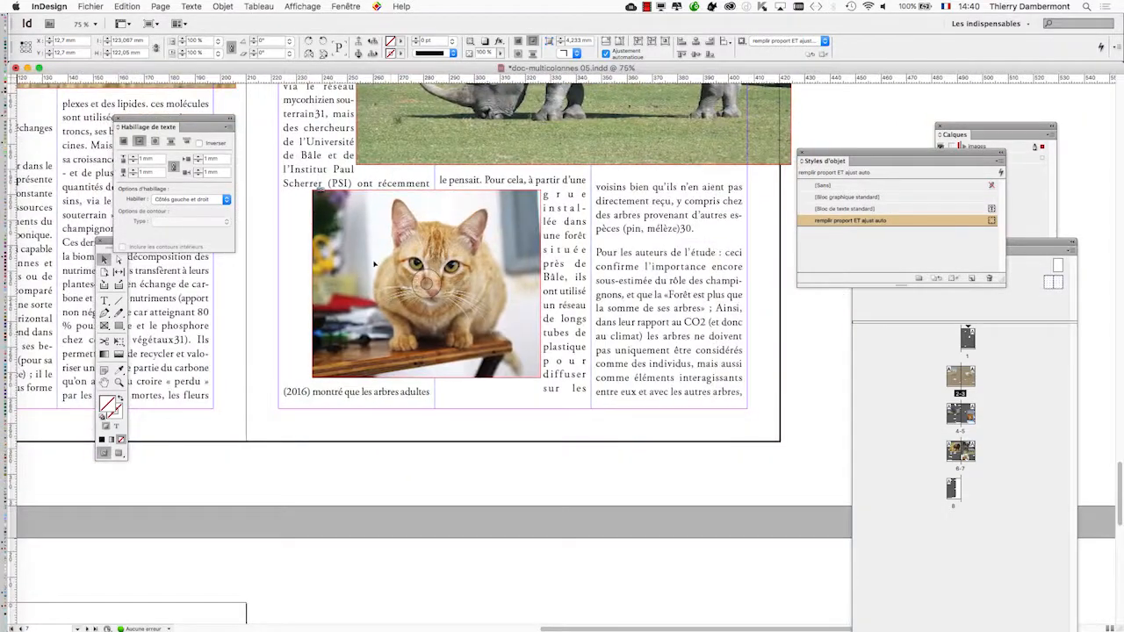
drag(373, 264, 562, 302)
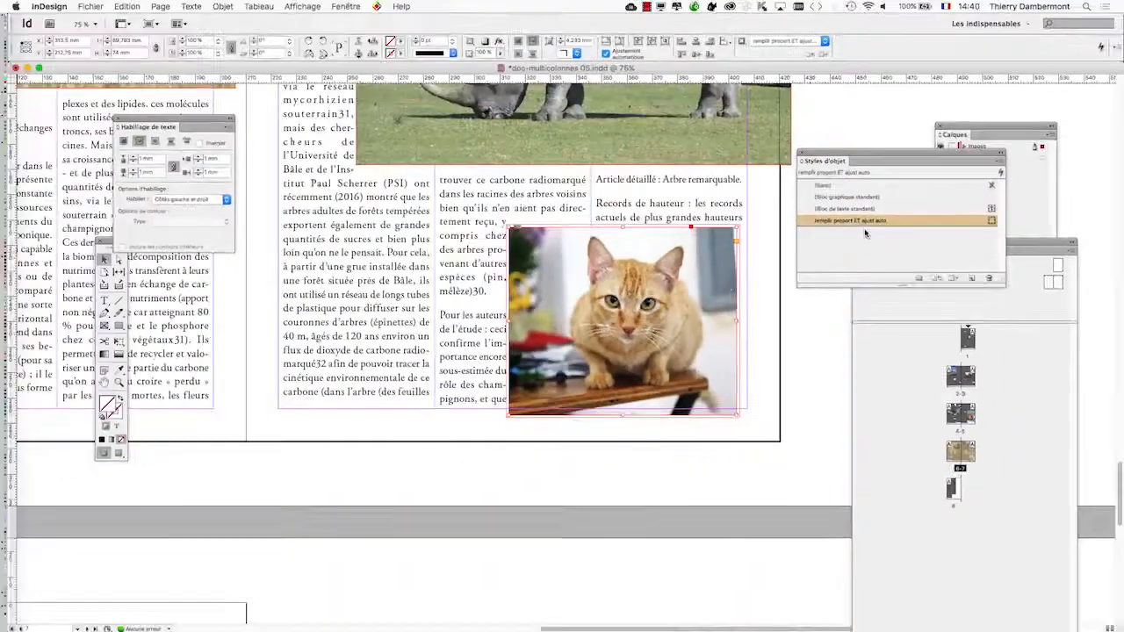
drag(566, 303, 342, 303)
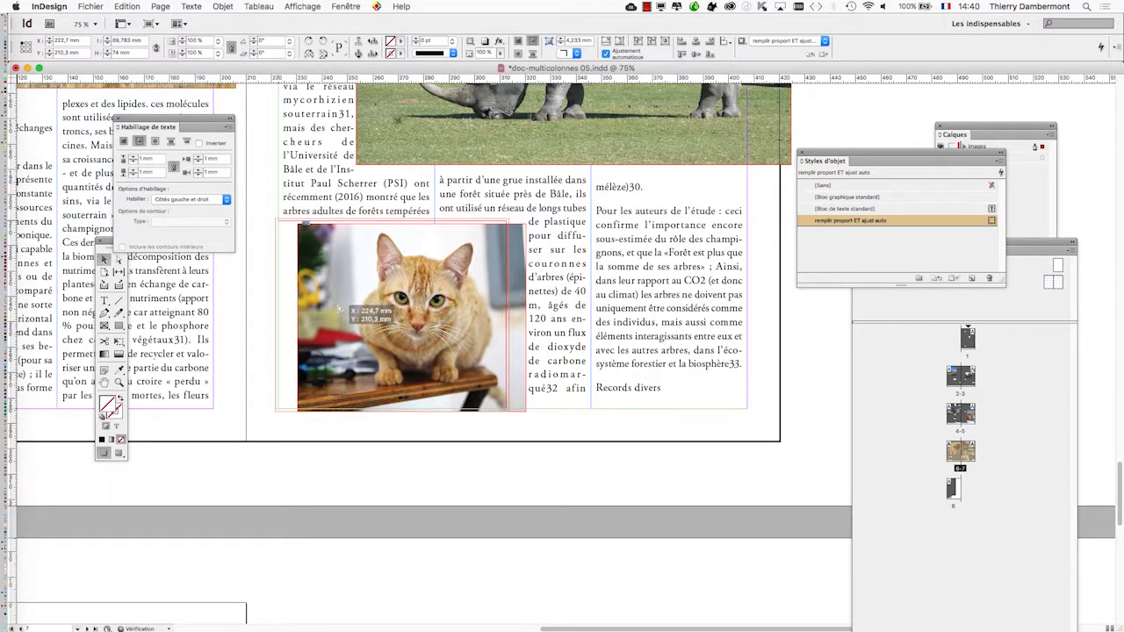
drag(506, 221, 435, 227)
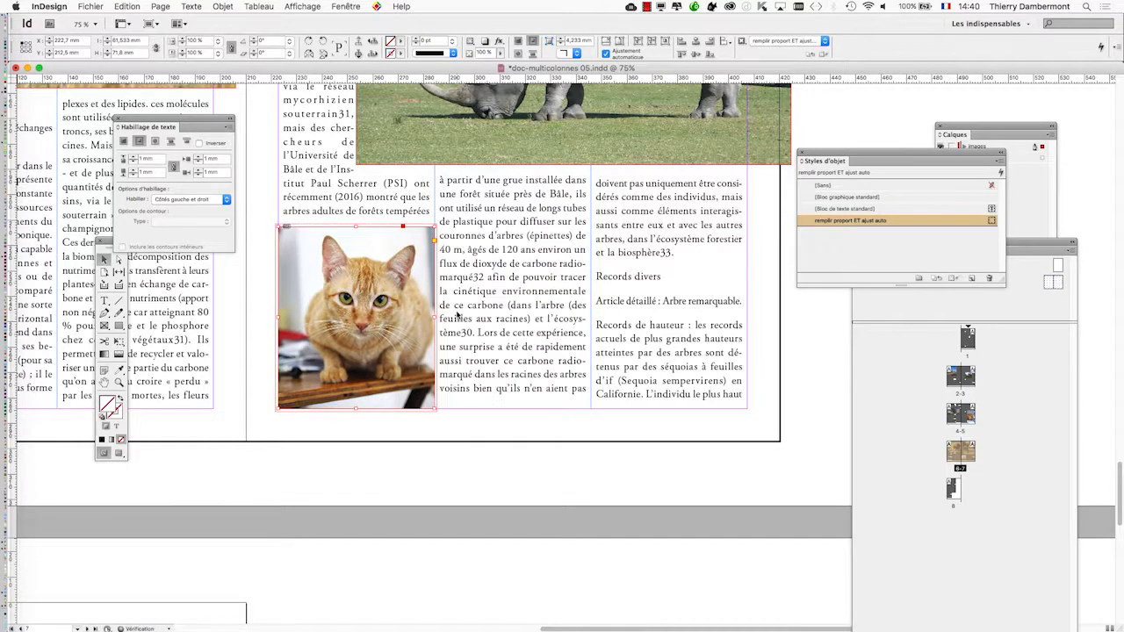
Fit the rhinoceros photo across page 7's last two columns, and the monkey photo into its first column from the upper margin corner.
key(super+minus)
scroll(556, 271, up, 5)
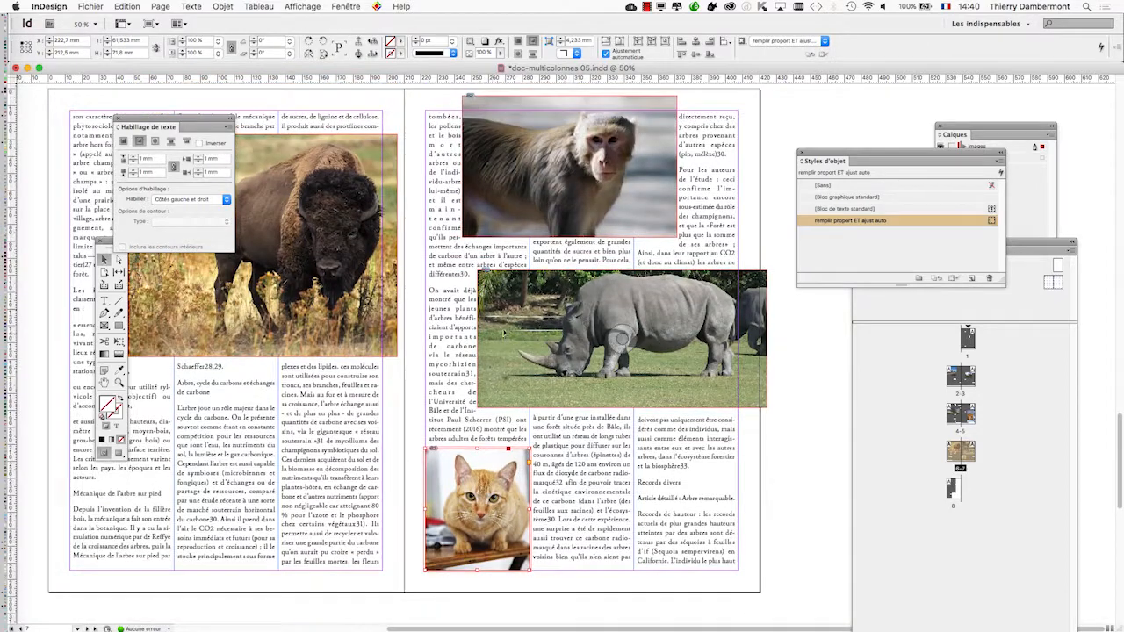
click(503, 333)
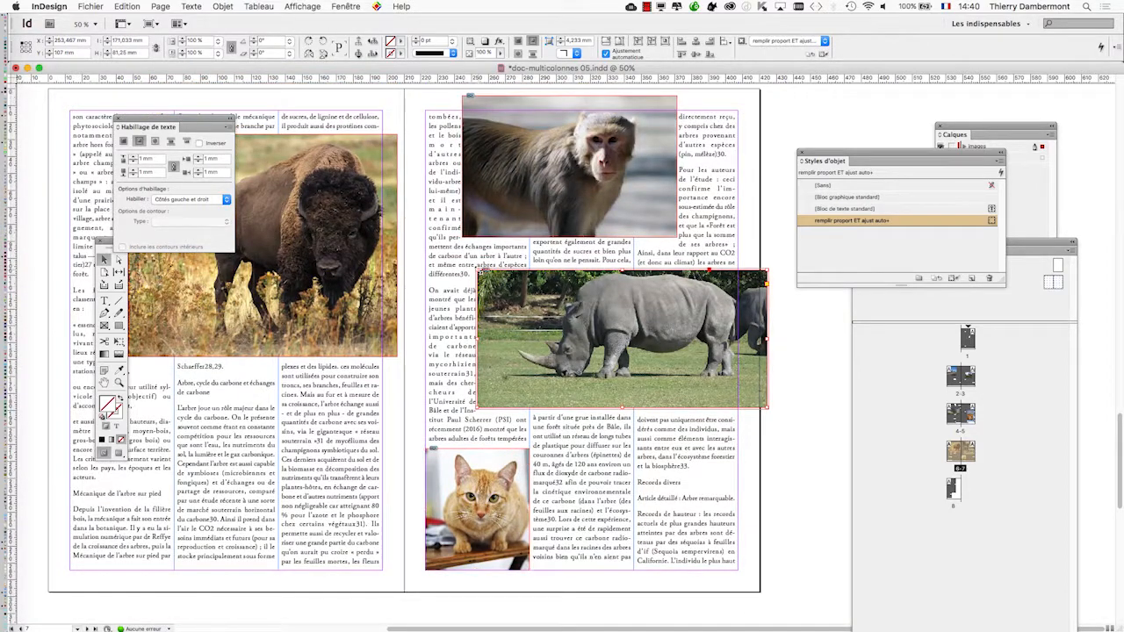
drag(479, 271, 528, 303)
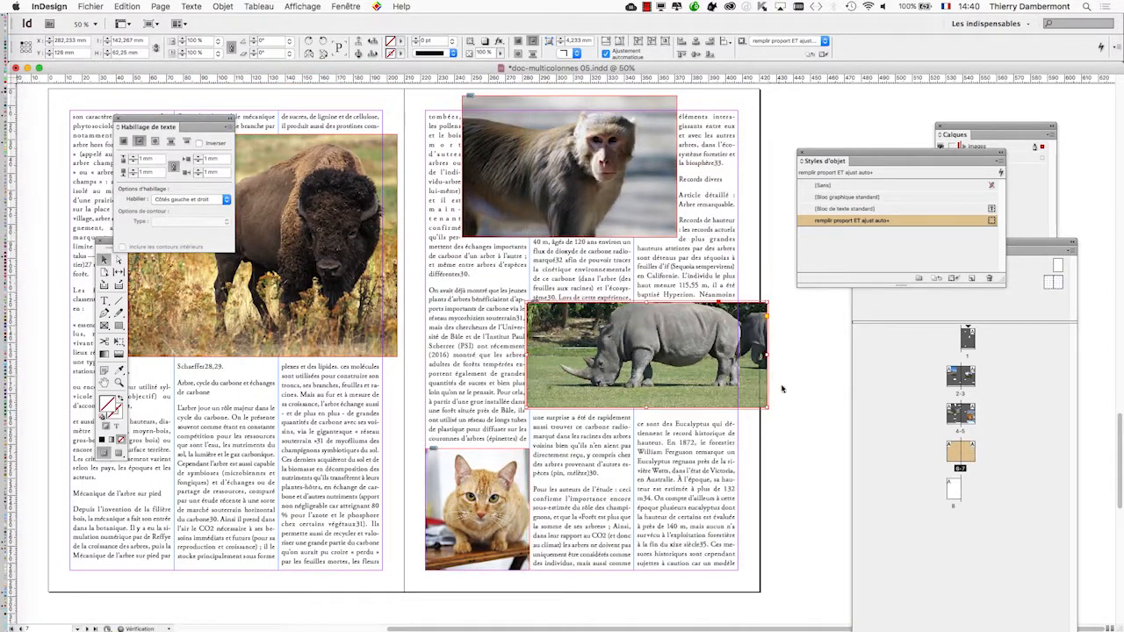
drag(767, 406, 737, 408)
drag(525, 161, 517, 194)
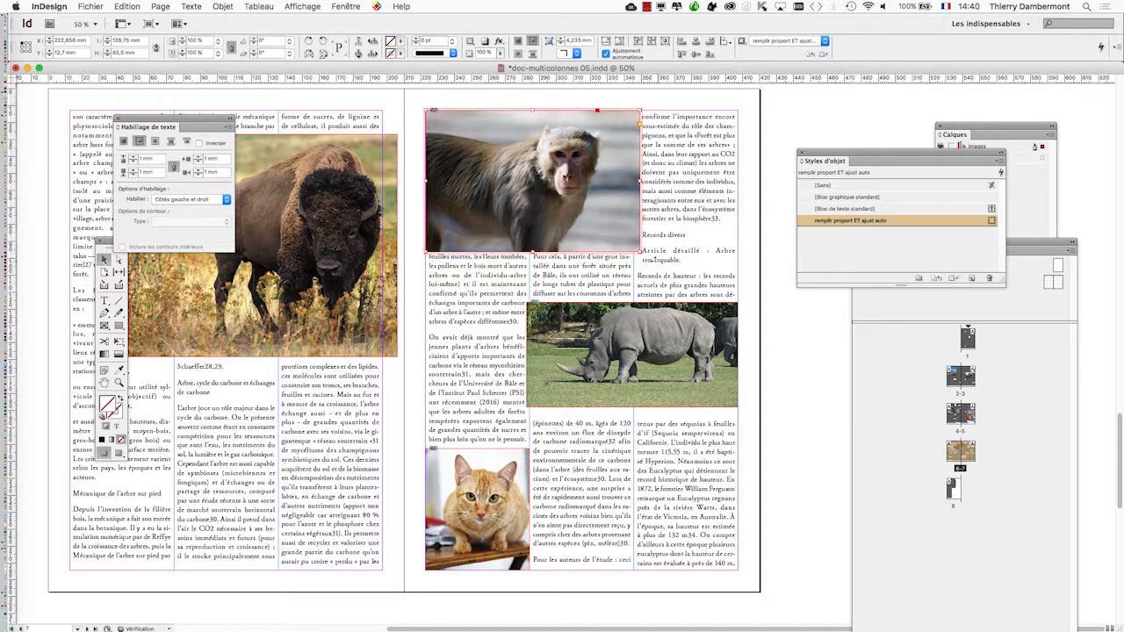
drag(640, 253, 530, 255)
Resize the bison photo across all three columns of page 6, about 184.6 × 94.3 mm with Y at 67.7 mm.
scroll(450, 294, left, 10)
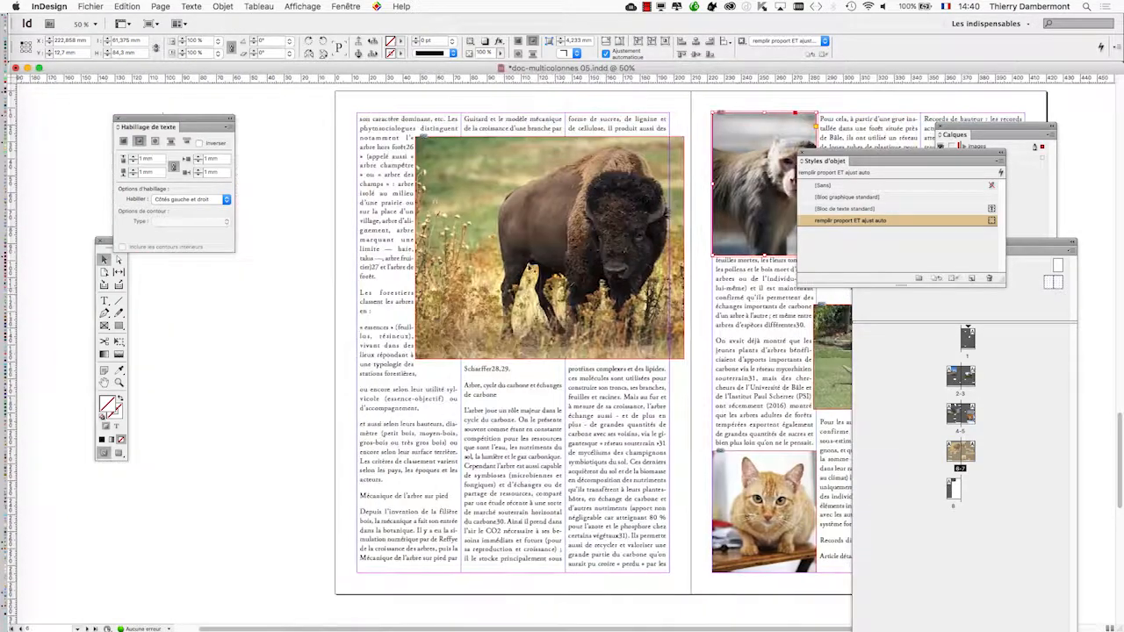
drag(230, 223, 180, 390)
drag(482, 399, 477, 459)
drag(625, 351, 671, 413)
drag(600, 449, 603, 240)
key(super+minus)
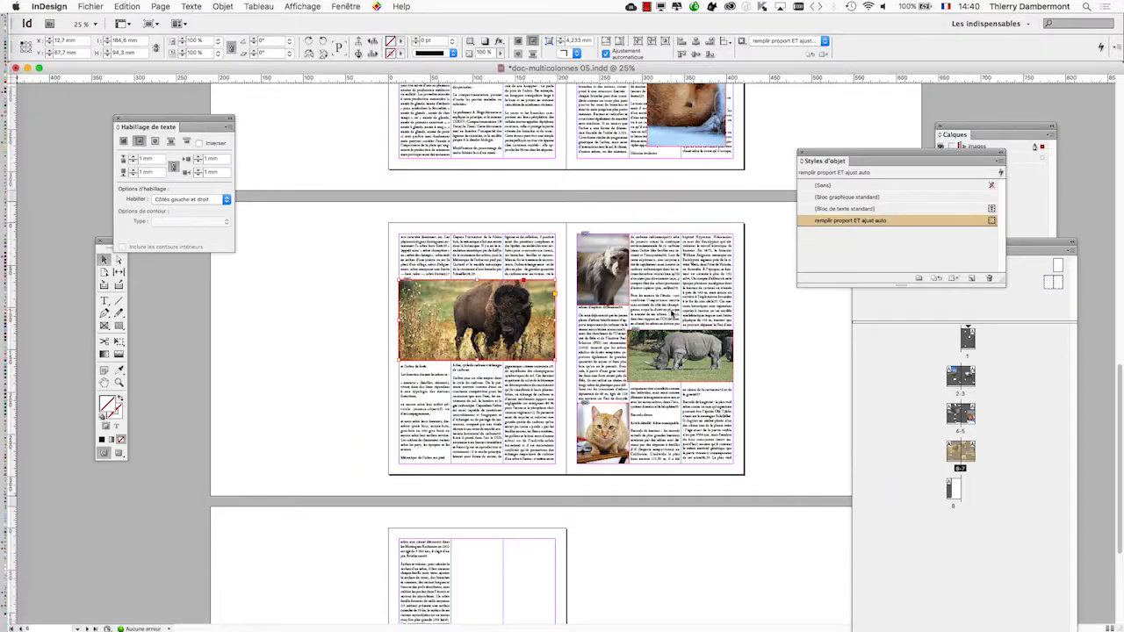
Move the fox photo to page 5's lower-left margin corner and reduce it to one column, about 61.5 × 103.3 mm.
scroll(681, 356, up, 5)
scroll(727, 251, up, 2)
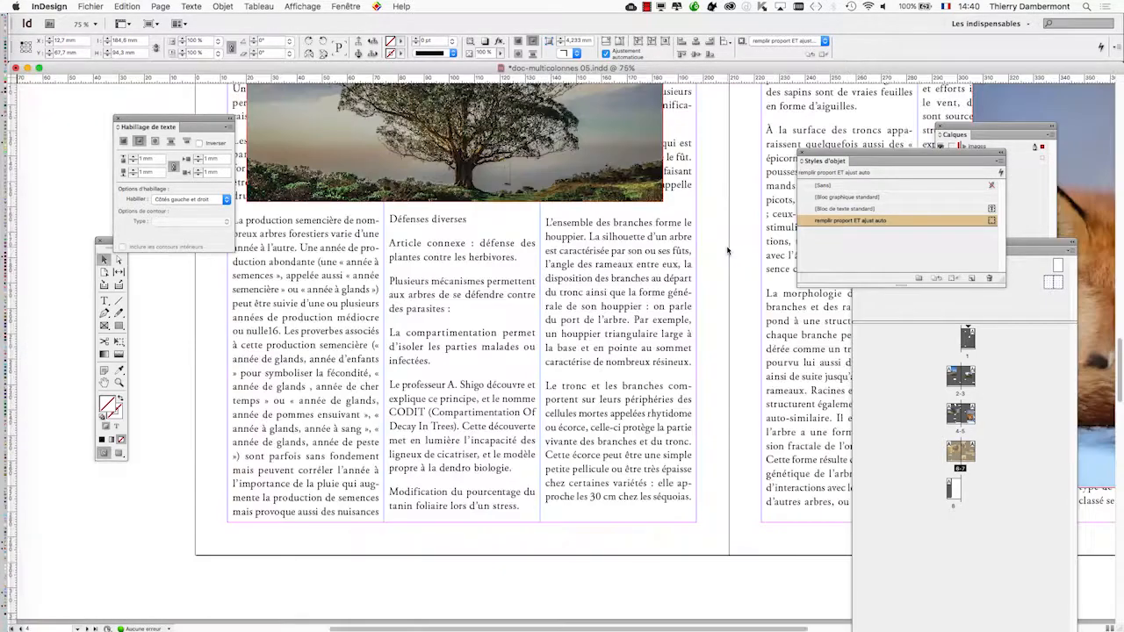
scroll(745, 261, down, 1)
scroll(746, 260, right, 5)
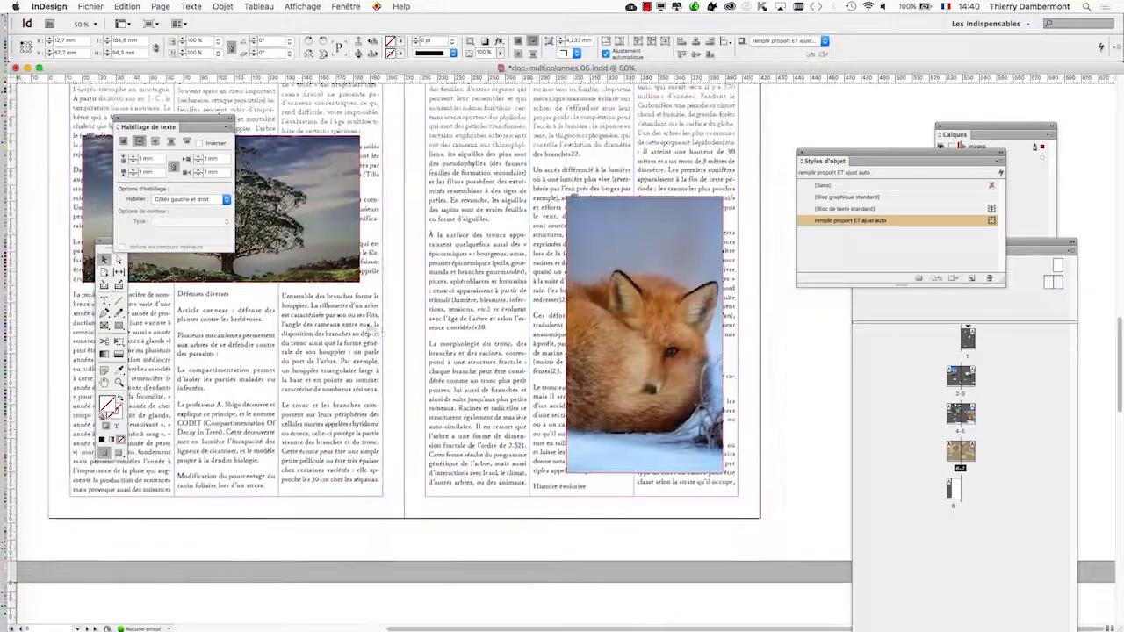
drag(606, 231, 464, 253)
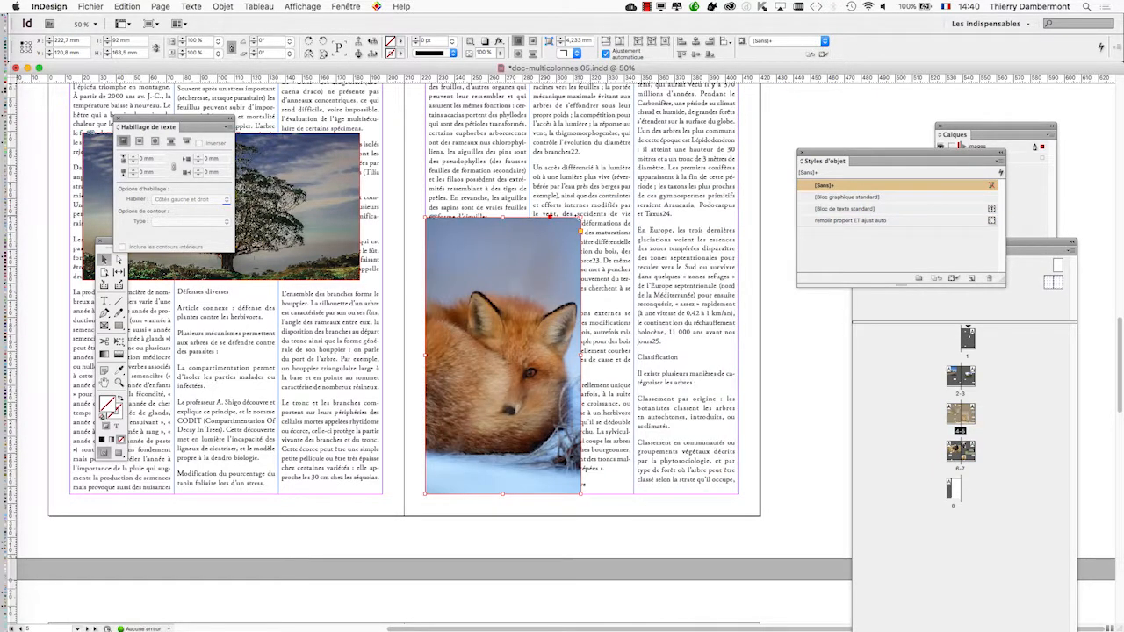
drag(581, 218, 530, 240)
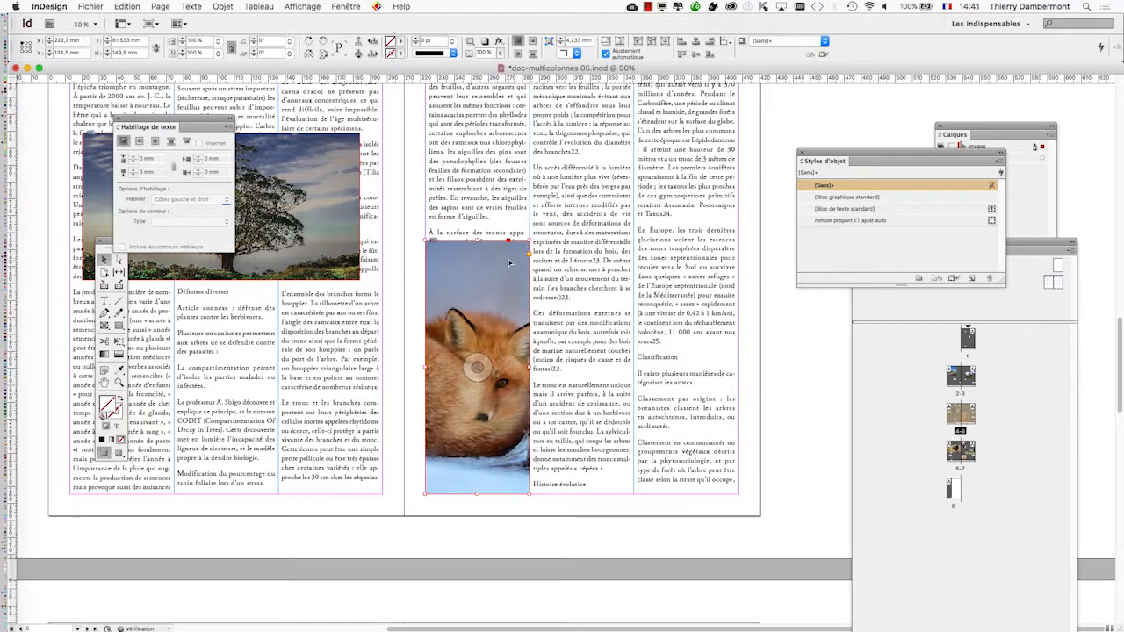
scroll(490, 283, up, 1)
scroll(626, 277, down, 1)
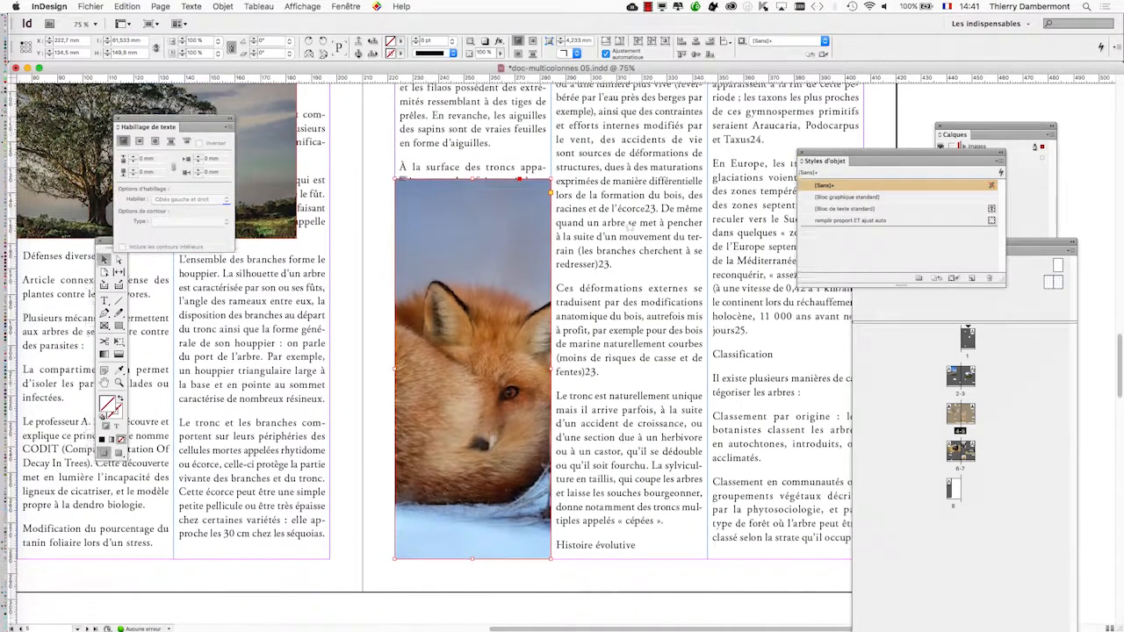
drag(473, 172, 477, 289)
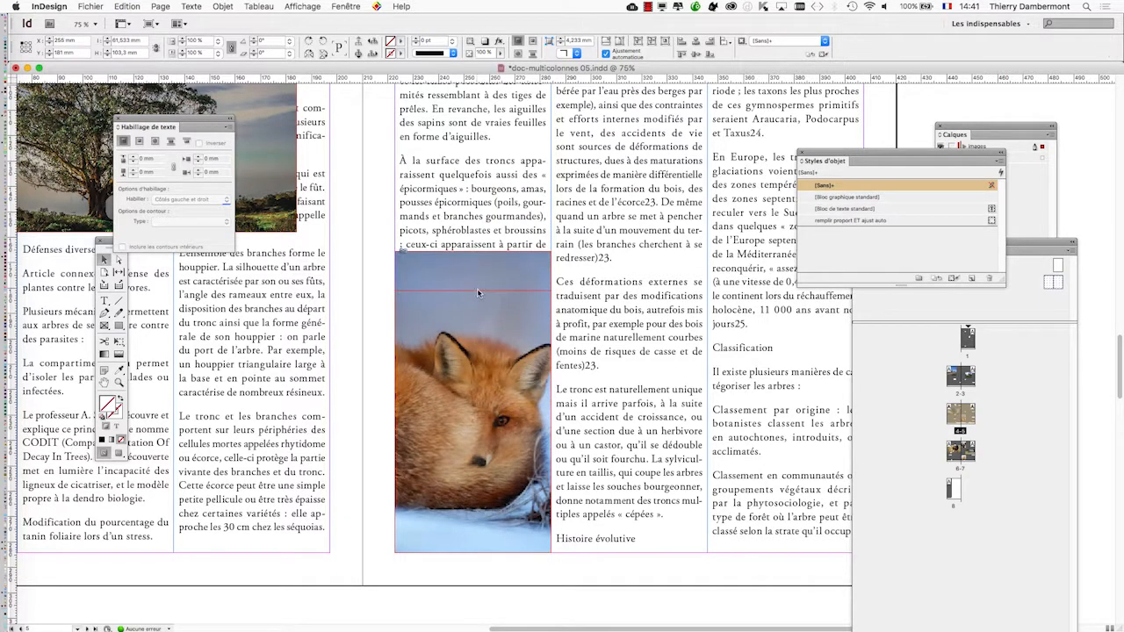
Apply the object style "remplir proport ET ajust auto" to the fox photo and the tree photo.
drag(846, 155, 612, 287)
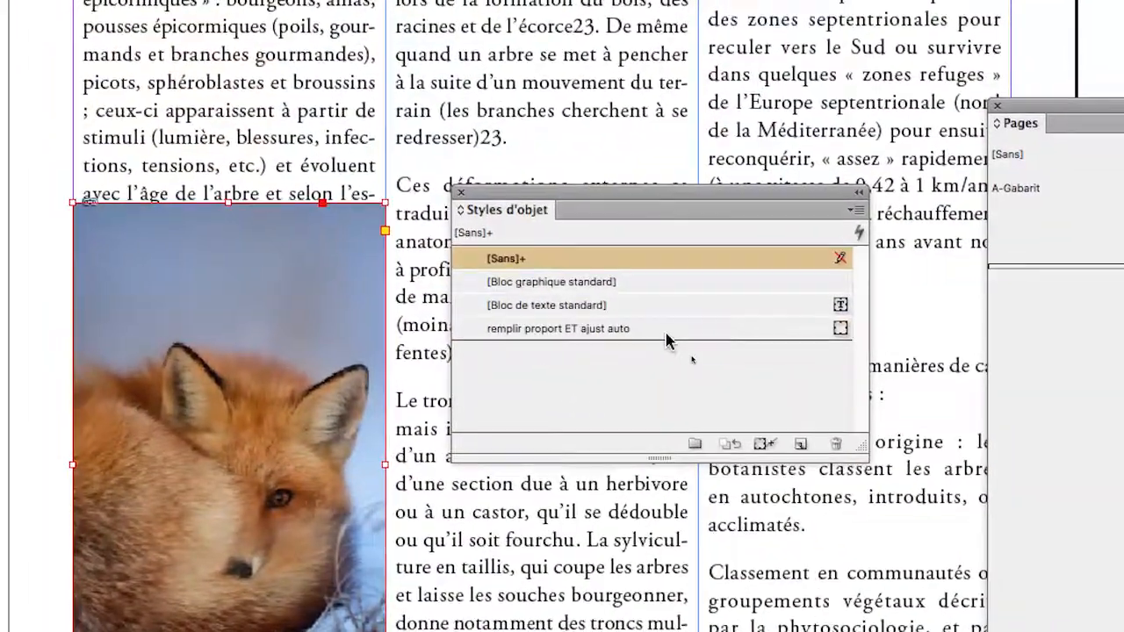
click(664, 330)
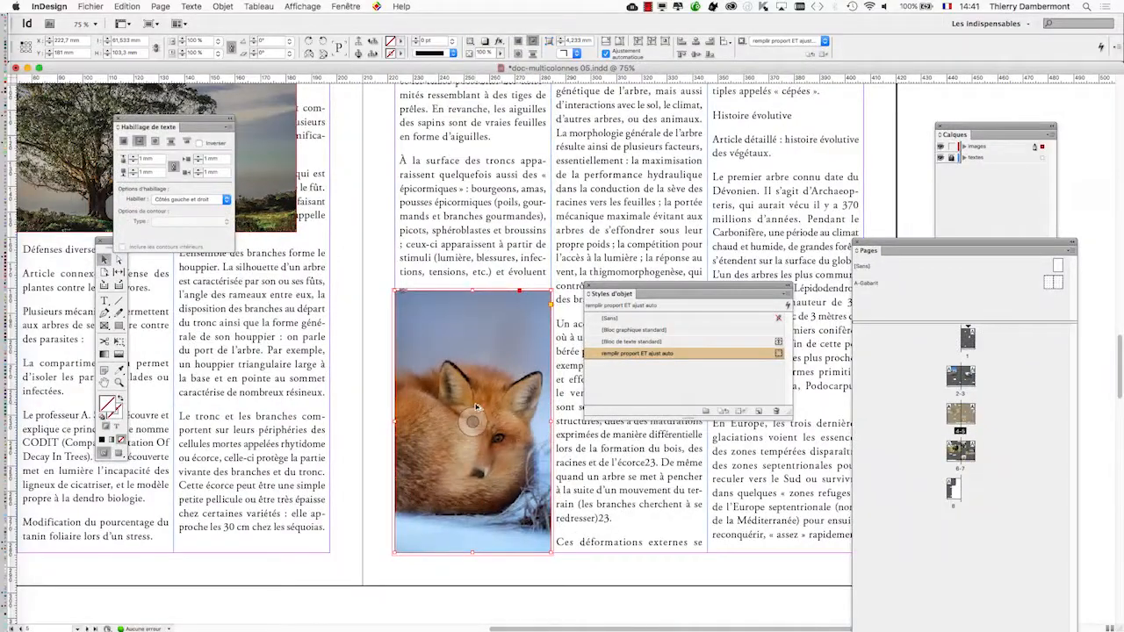
scroll(475, 407, down, 1)
drag(442, 464, 538, 496)
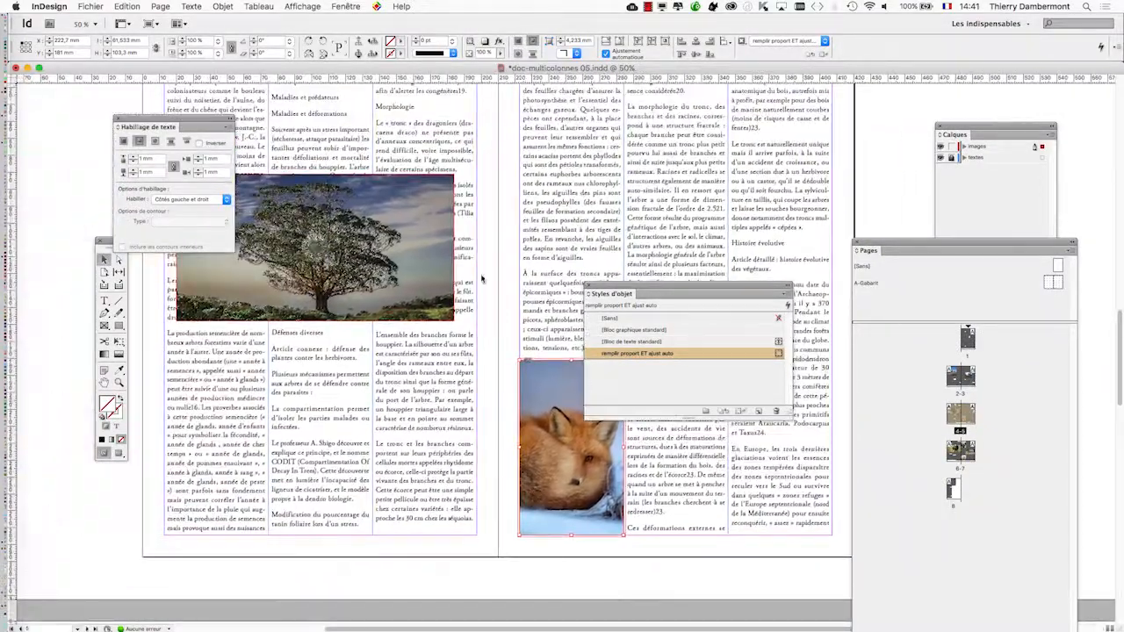
drag(652, 285, 554, 160)
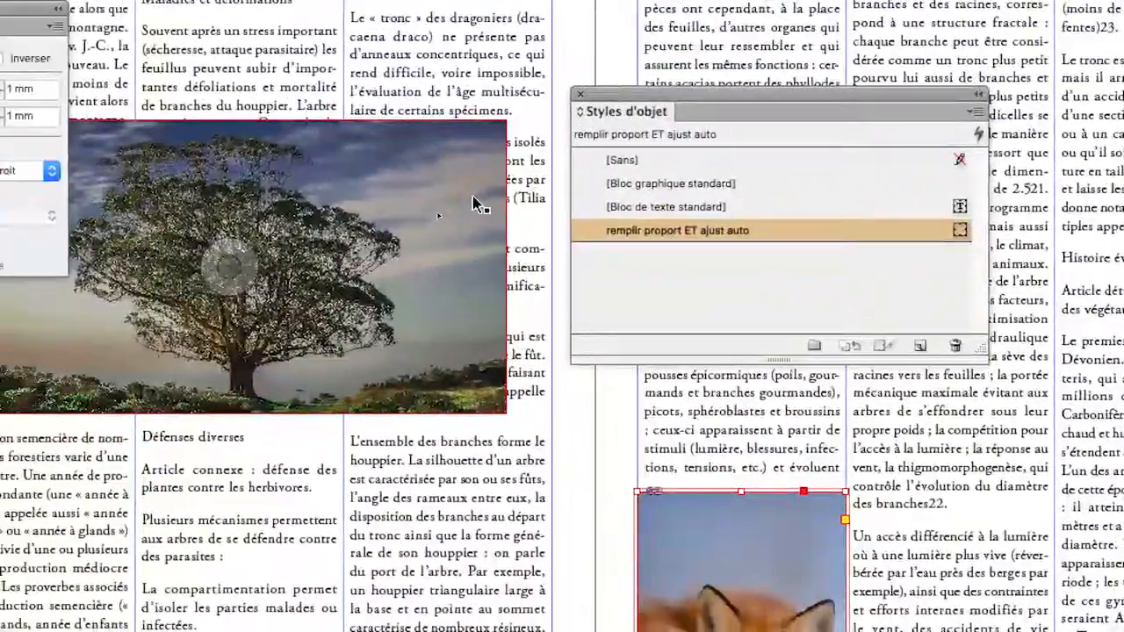
click(424, 204)
click(669, 239)
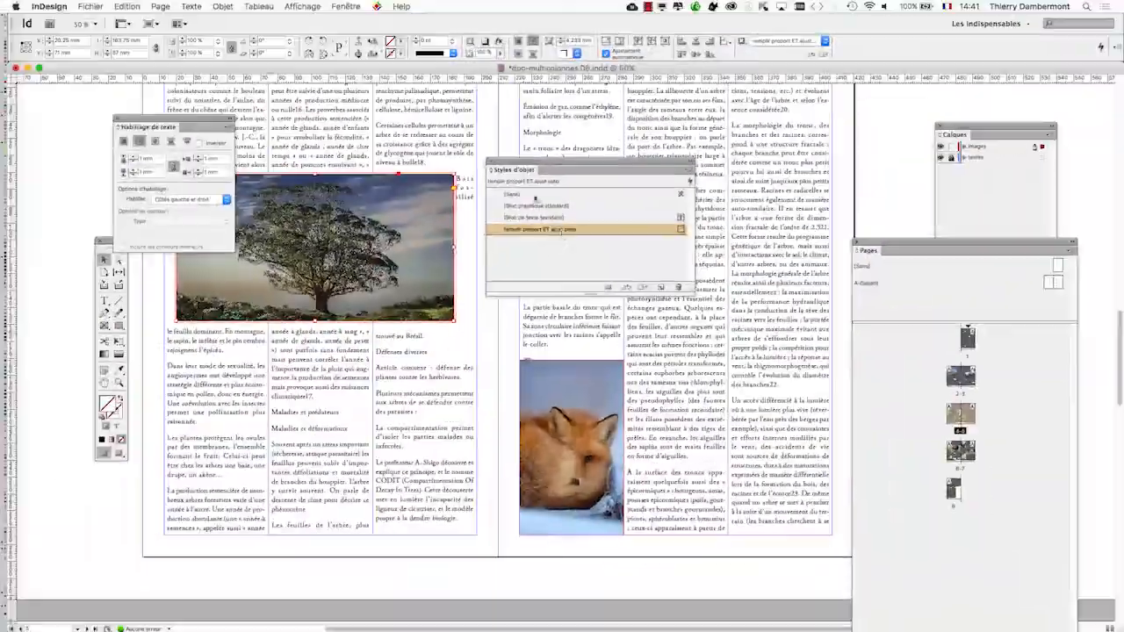
Resize the tree photo to fill page 4's entire first column between the margins, about 61.5 × 271.6 mm.
drag(530, 164, 770, 178)
drag(445, 254, 612, 272)
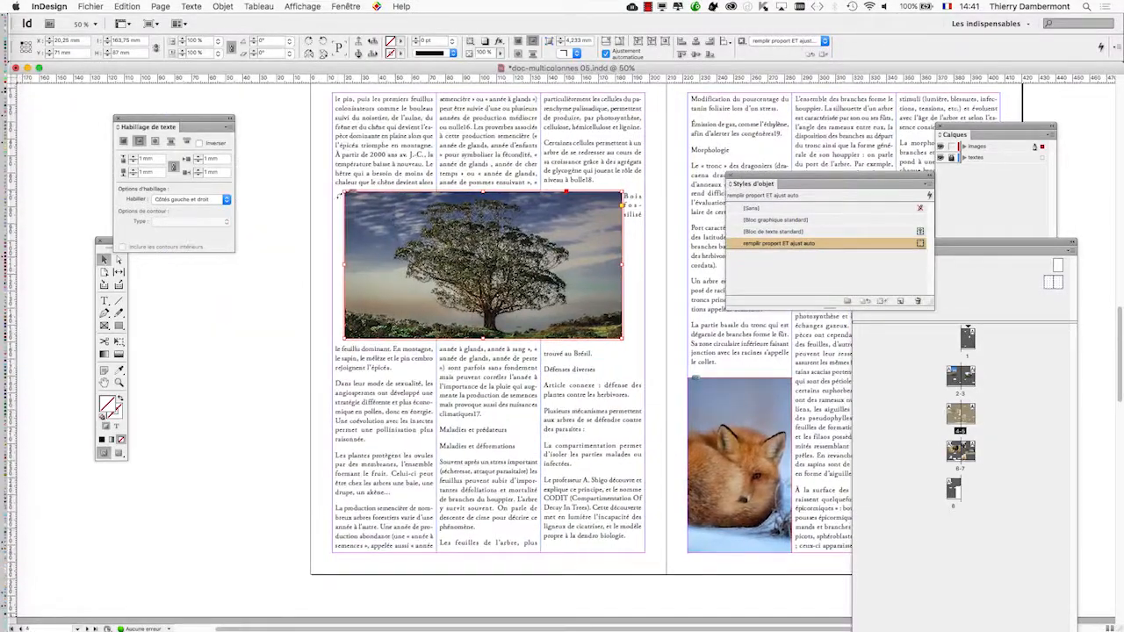
drag(344, 192, 332, 145)
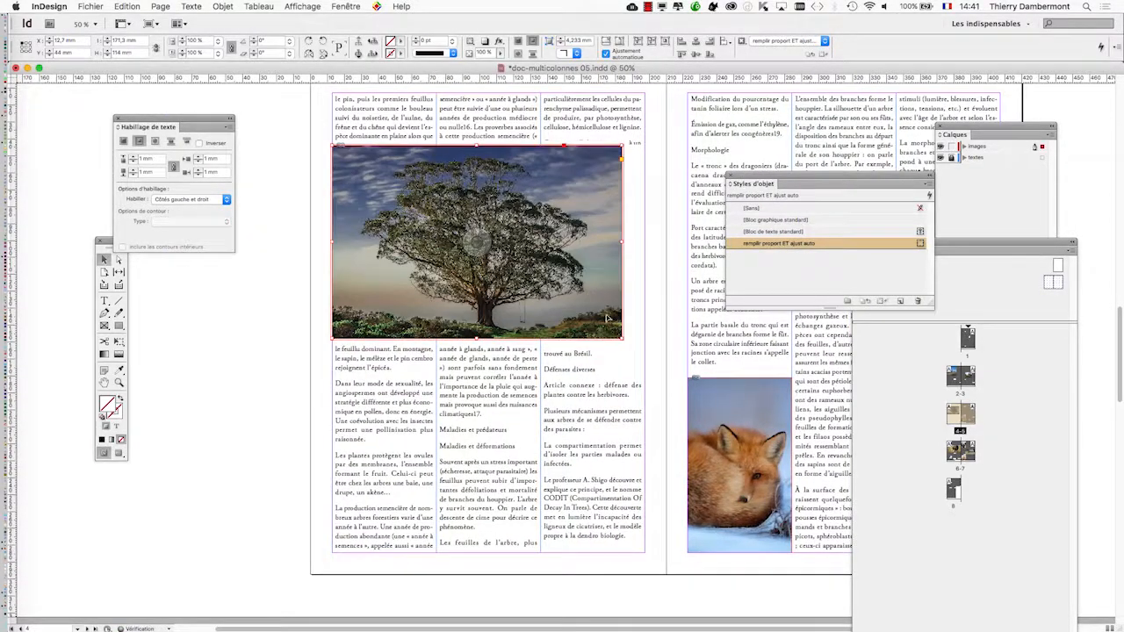
drag(621, 339, 437, 551)
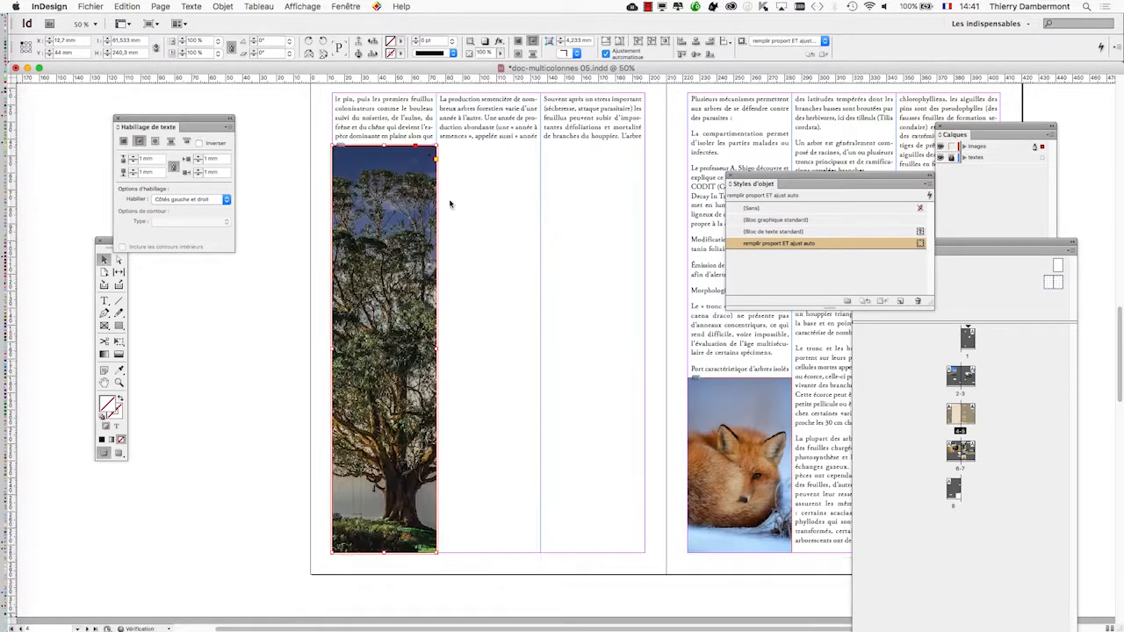
scroll(397, 216, up, 4)
drag(386, 237, 384, 183)
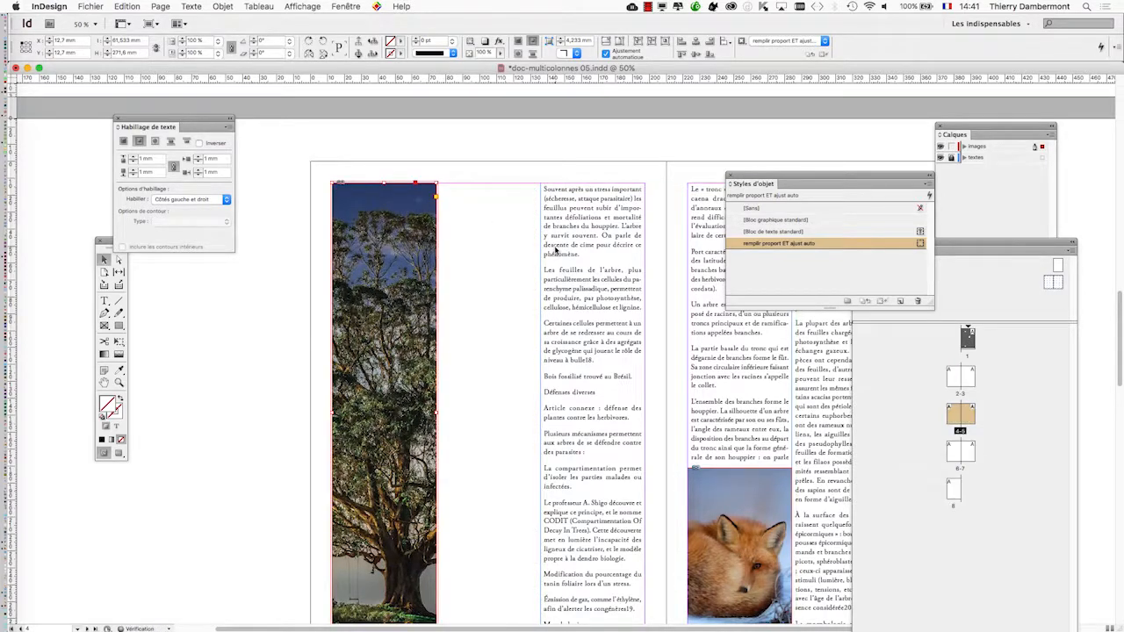
Widen the fox photo on page 5 across two columns, to about 123 × 103.3 mm.
key(super+minus)
scroll(626, 314, up, 3)
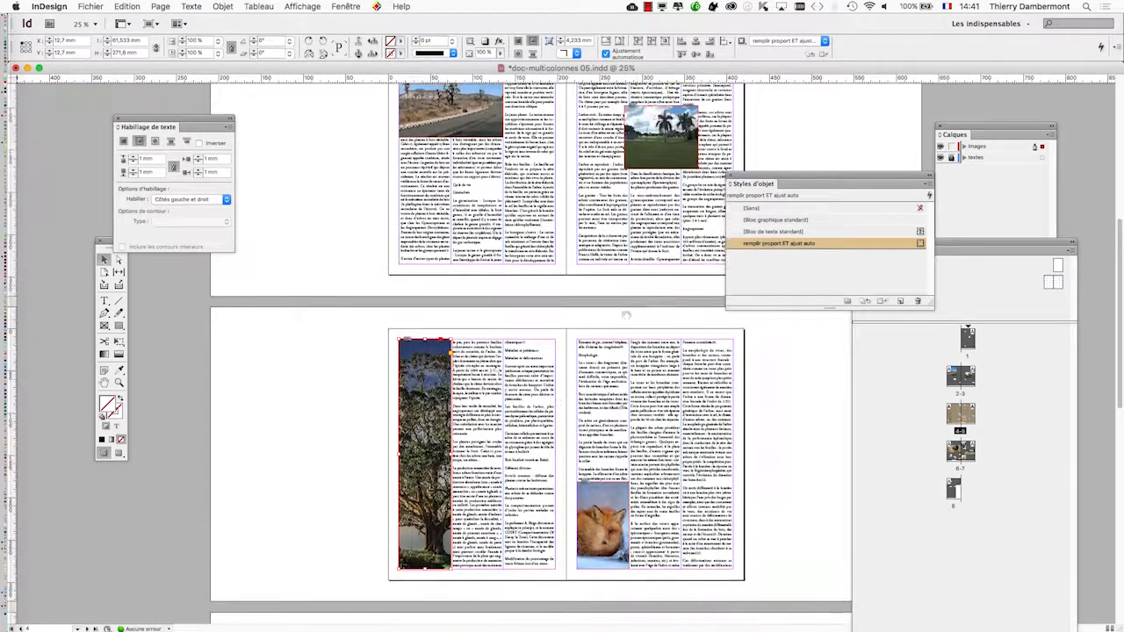
key(super+plus)
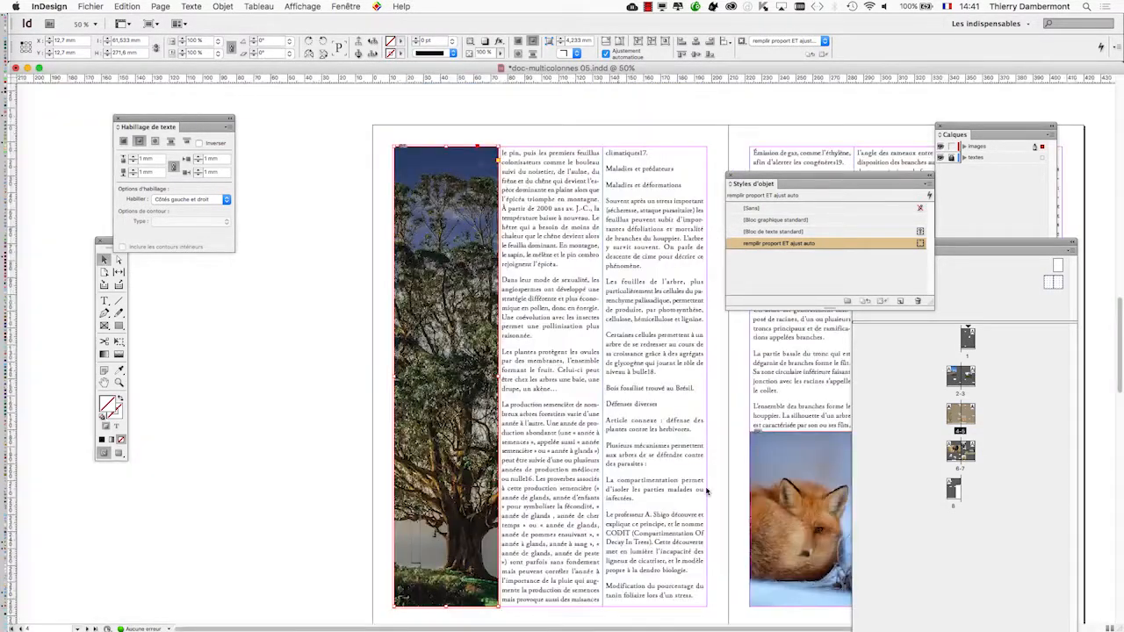
drag(793, 481, 465, 336)
key(super+plus)
click(509, 338)
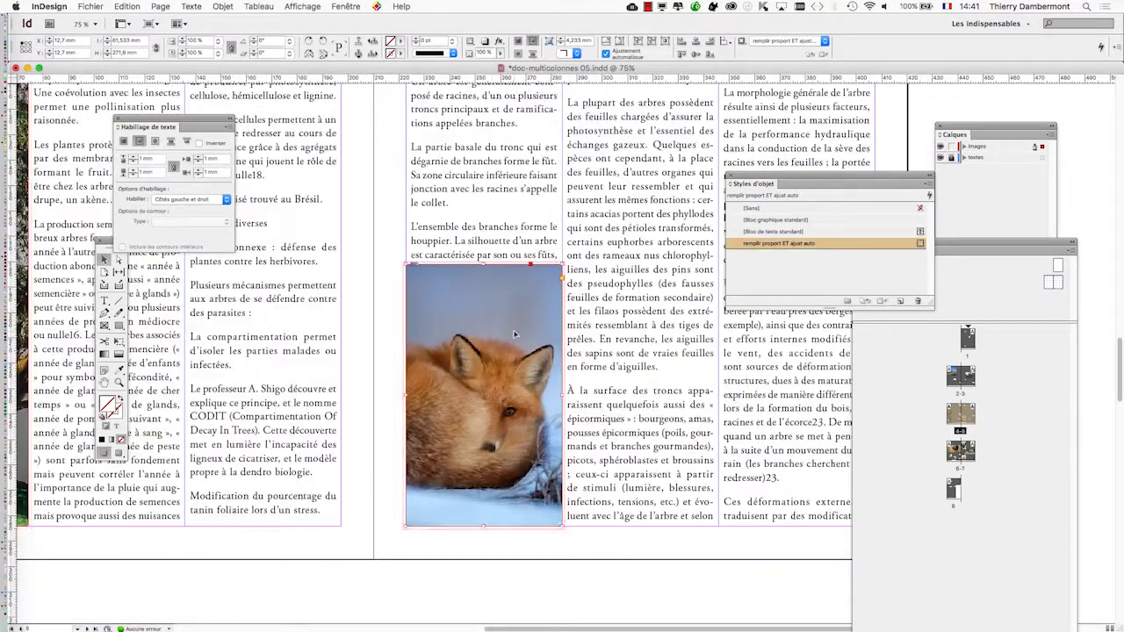
drag(566, 397, 711, 386)
Move the palm tree photo on page 3 to the first column's edge at X 222.7 mm and widen it across two columns.
key(super+minus)
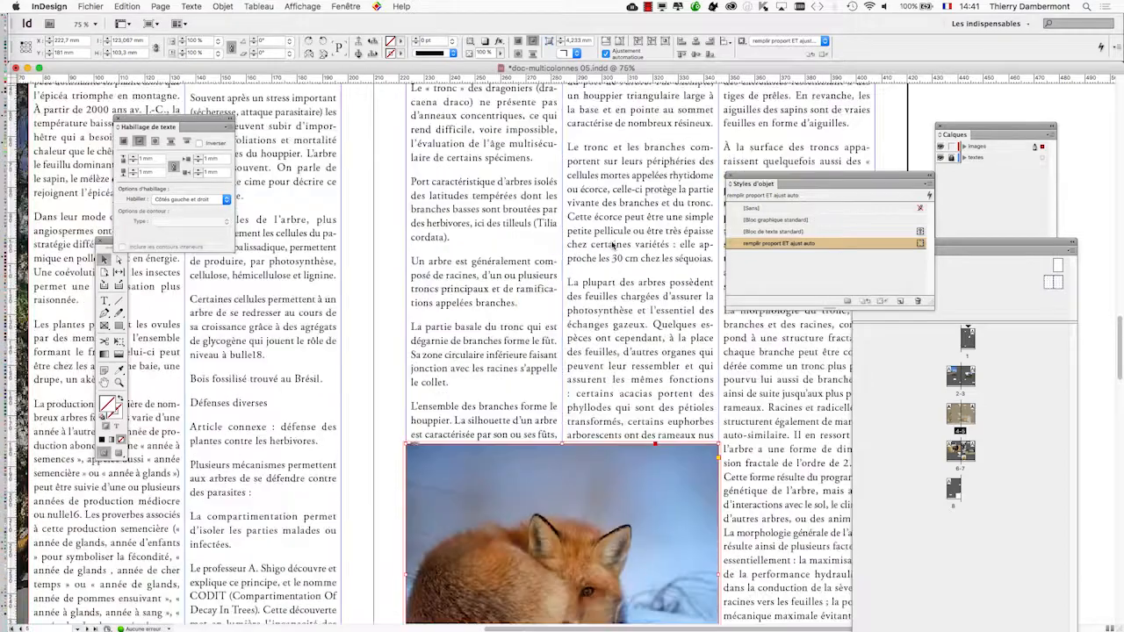
scroll(404, 351, up, 5)
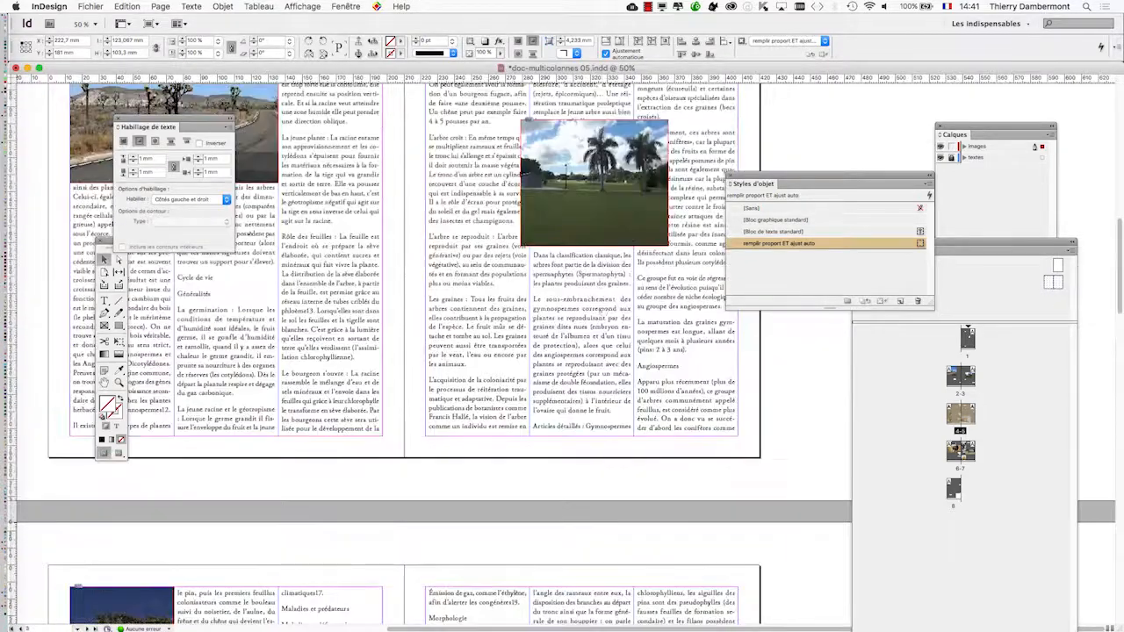
scroll(643, 209, up, 3)
key(super+equal)
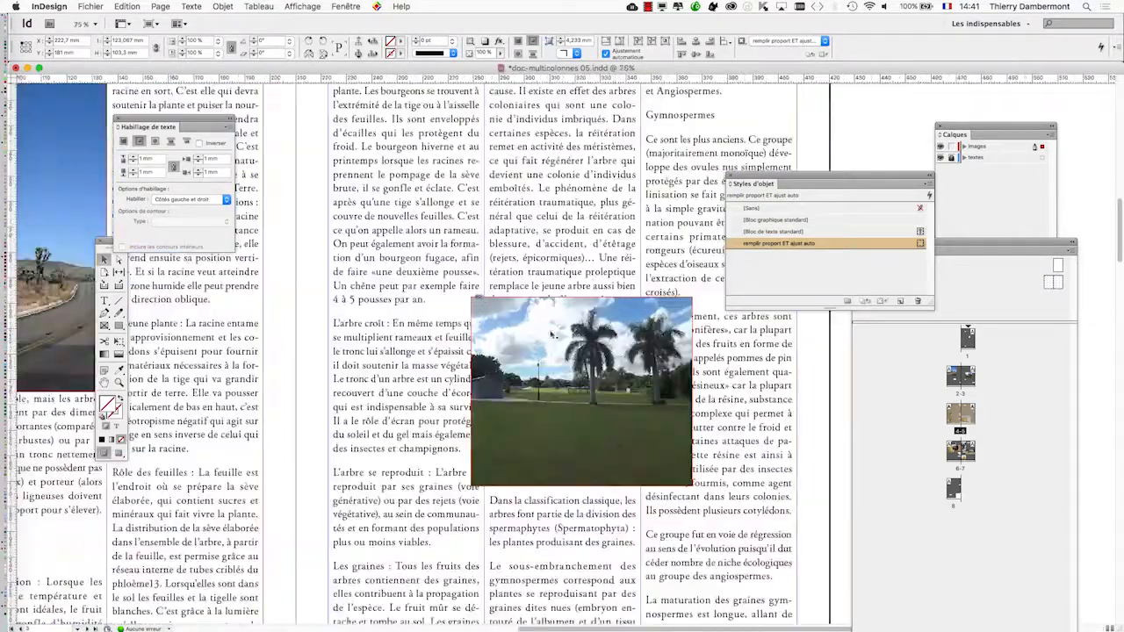
drag(556, 334, 411, 337)
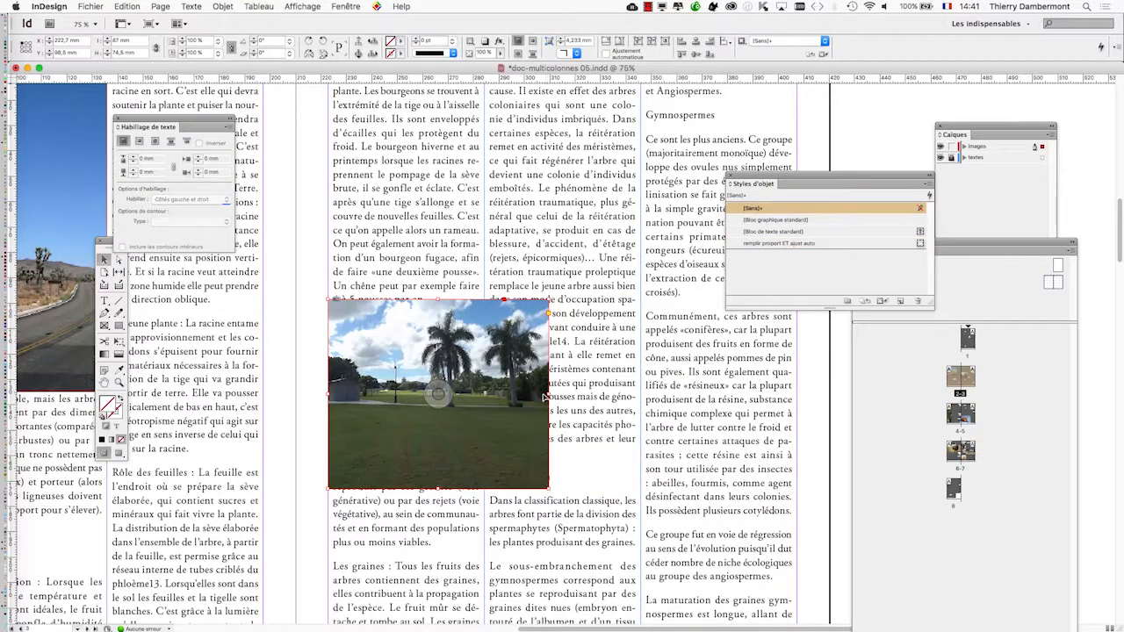
drag(547, 396, 641, 395)
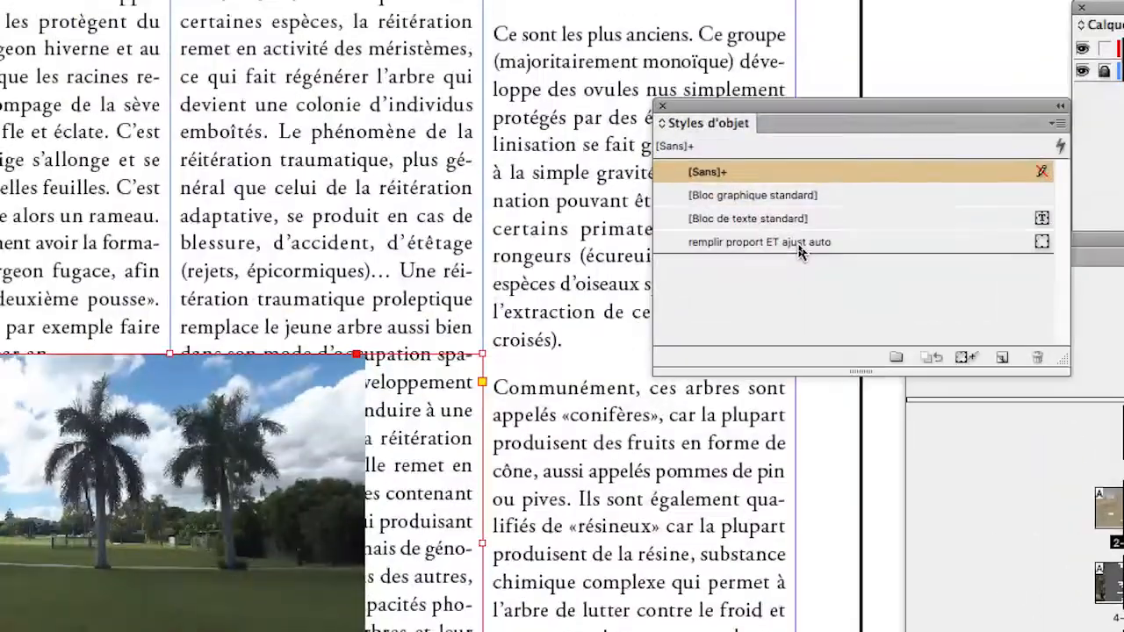
Apply the object style "remplir proport ET ajust auto" to the palm tree photo on page 3 and move the object styles panel aside.
click(800, 245)
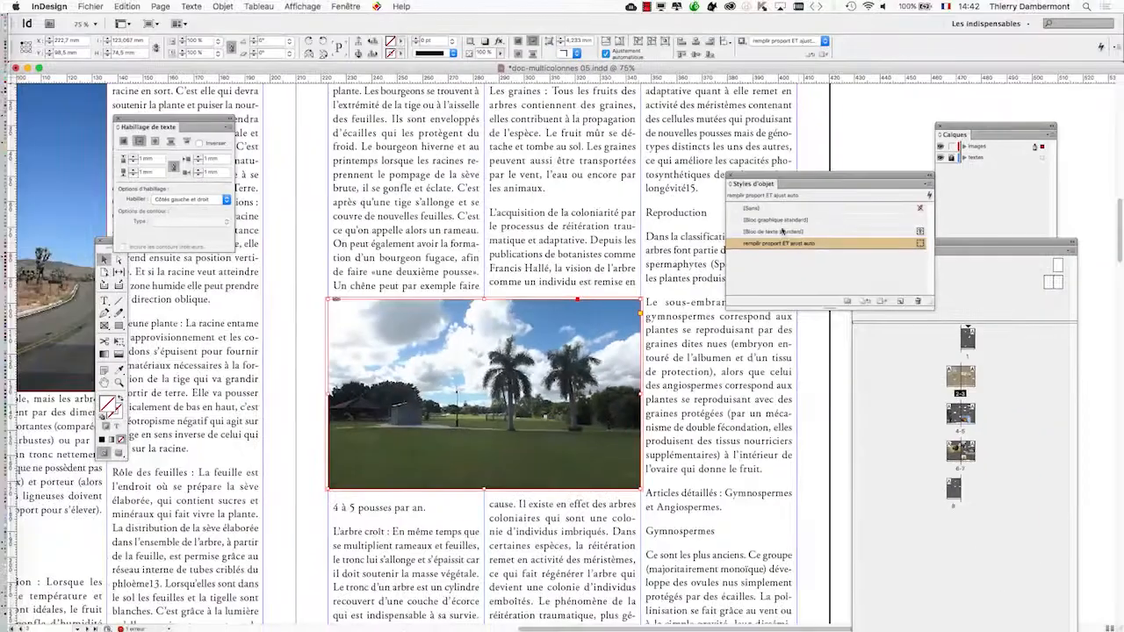
drag(751, 178, 900, 154)
drag(387, 282, 853, 334)
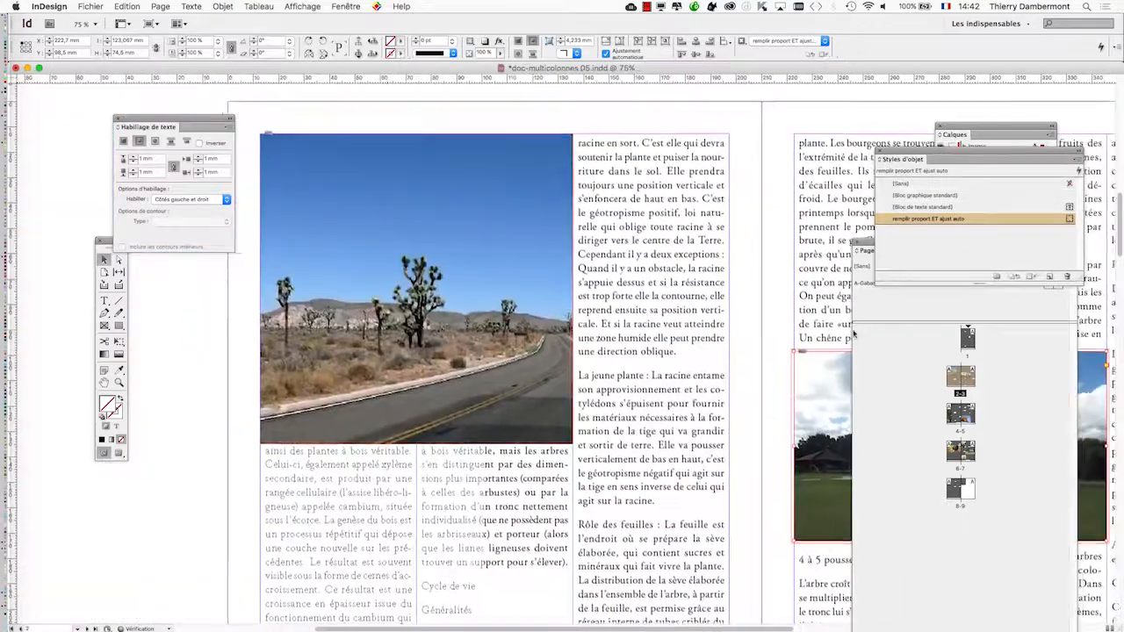
Fit the rhinoceros photo on page 7 to the second column's edge at X 284.233 mm, spanning two columns at about 123.1 × 61 mm.
key(super+minus)
key(super+minus)
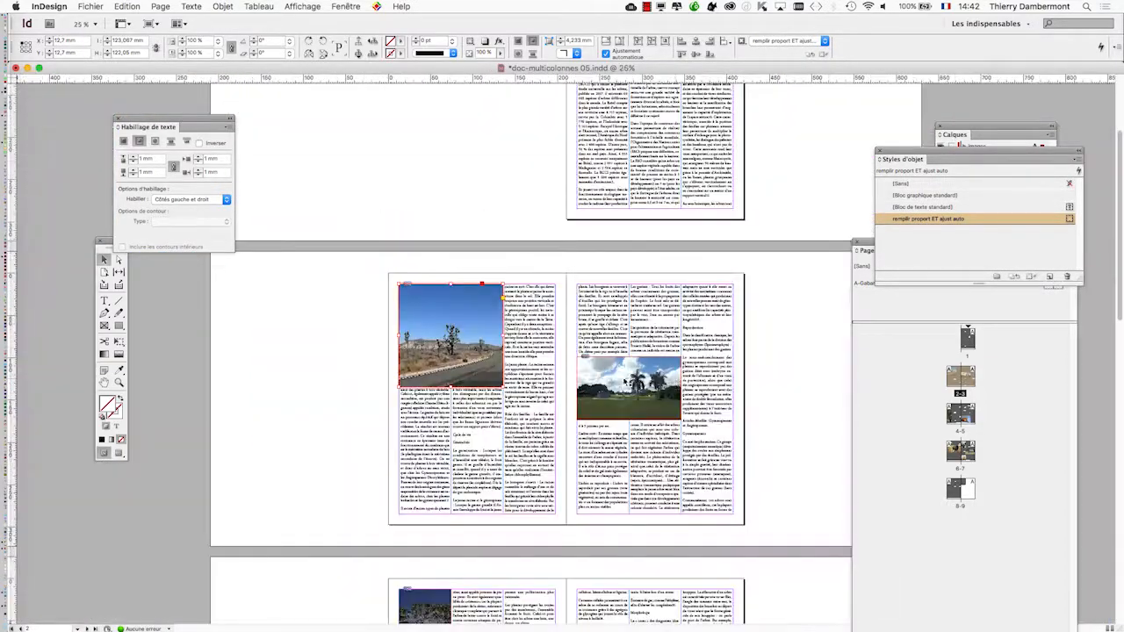
scroll(720, 373, down, 10)
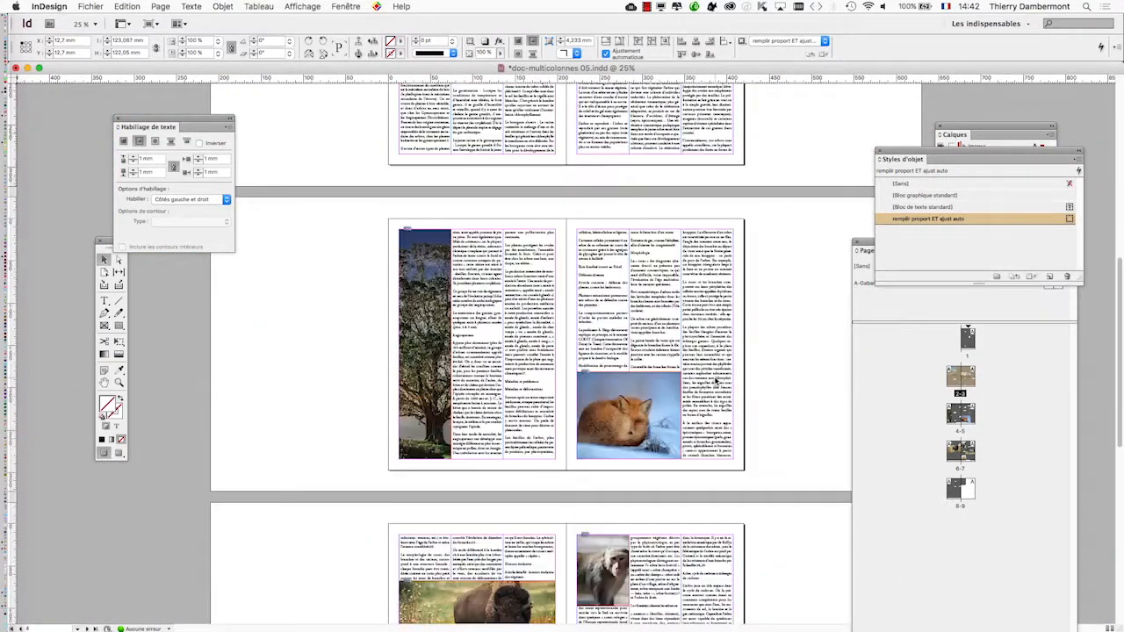
scroll(716, 380, down, 10)
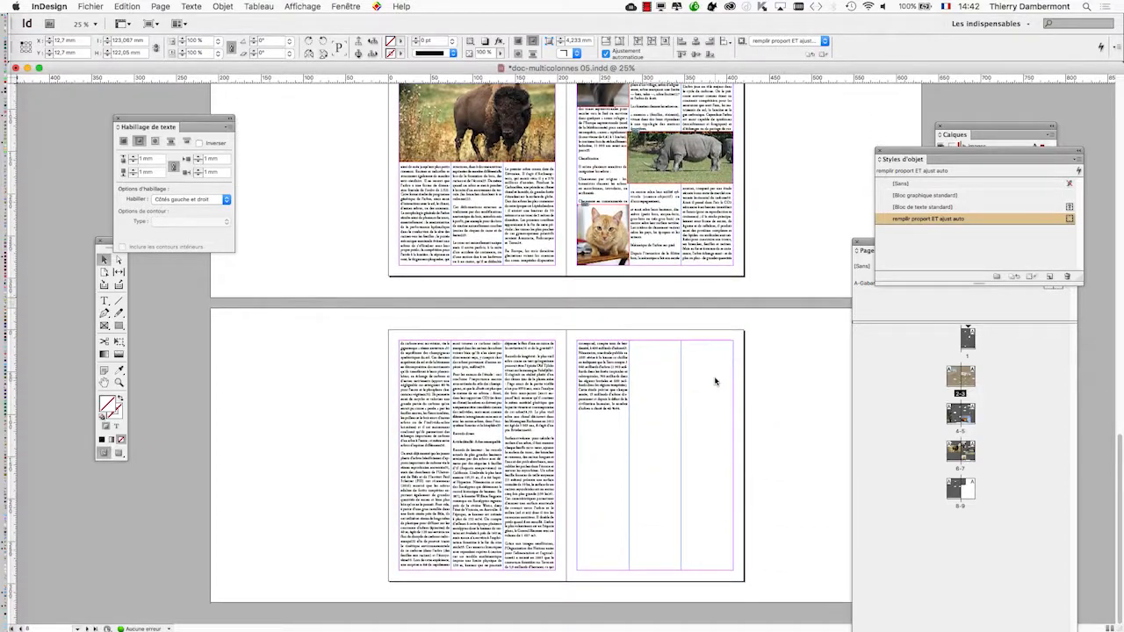
scroll(746, 325, up, 3)
scroll(705, 224, up, 2)
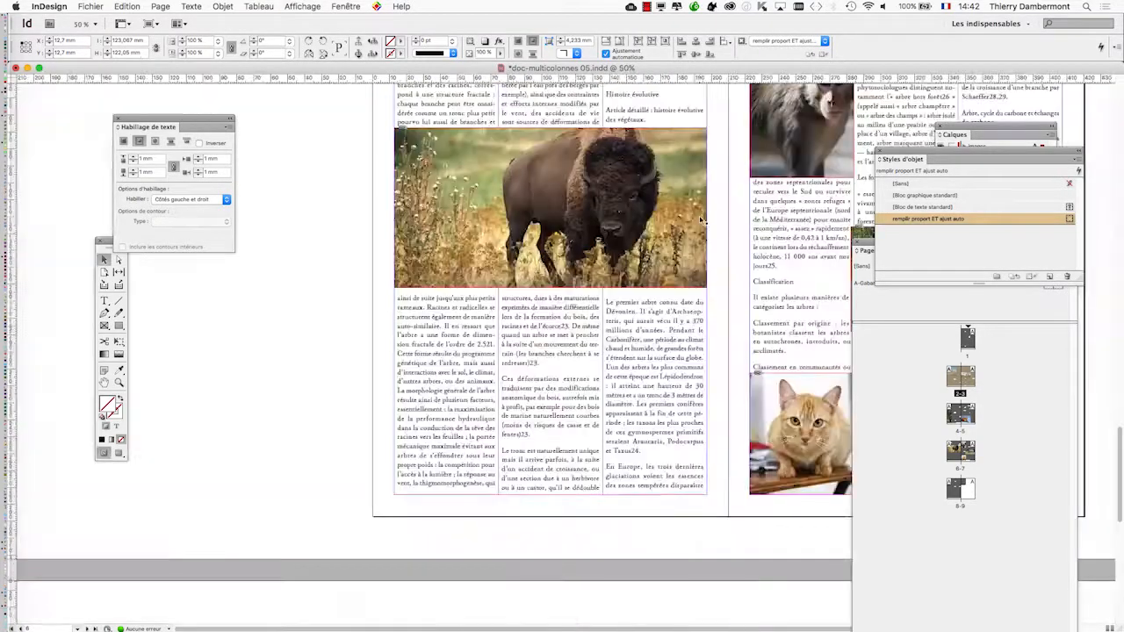
drag(788, 339, 264, 324)
click(438, 292)
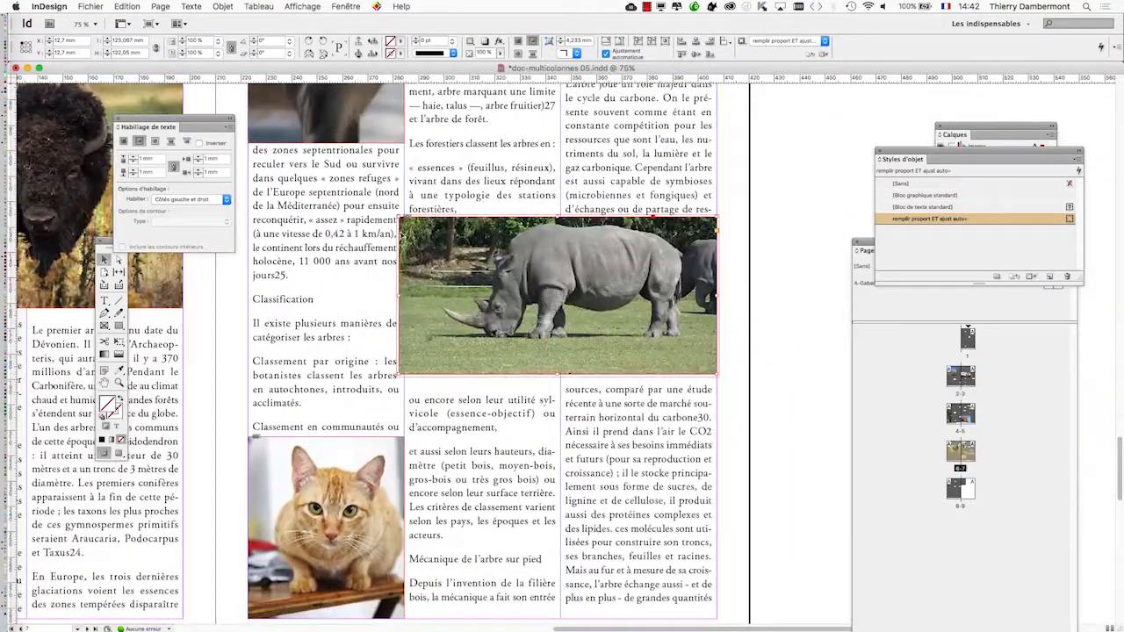
drag(399, 218, 405, 220)
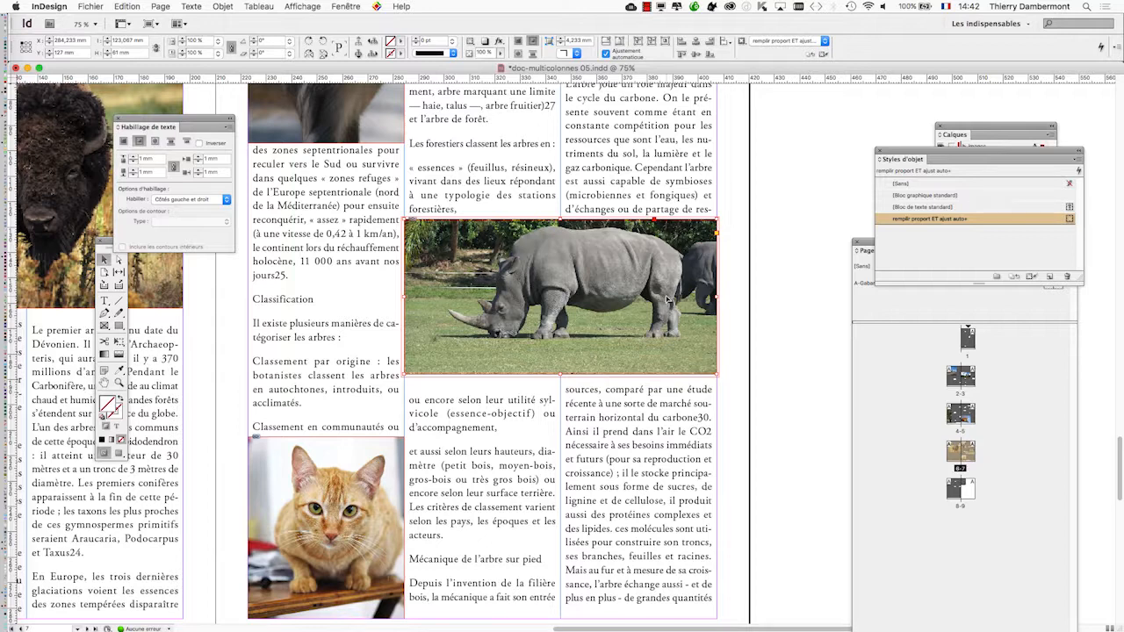
Move the rhinoceros photo up and resize it to fit page 7's third column, about 61.5 × 88.5 mm.
scroll(704, 341, up, 2)
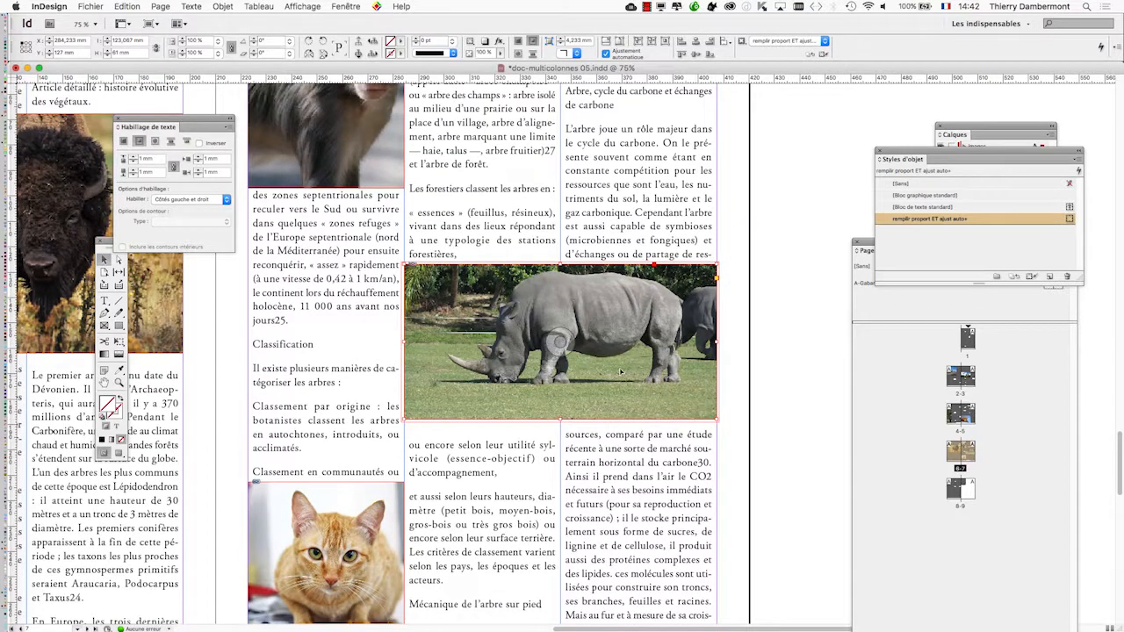
drag(620, 373, 626, 322)
drag(405, 238, 561, 168)
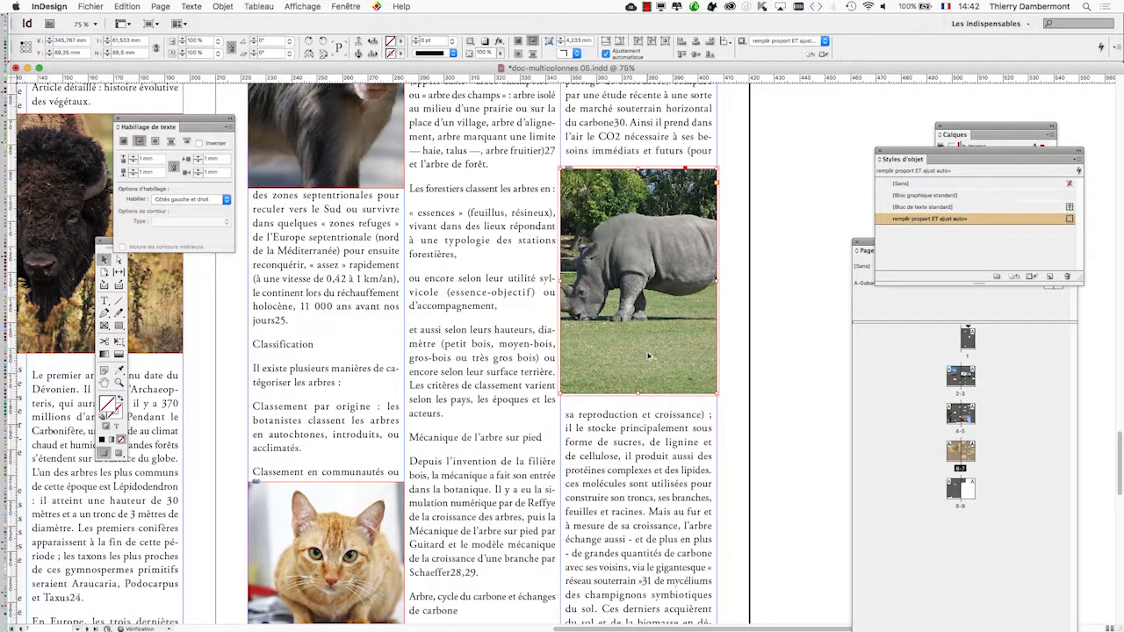
Review the photo placement and text wrap across all spreads of the document.
key(super+minus)
key(super+minus)
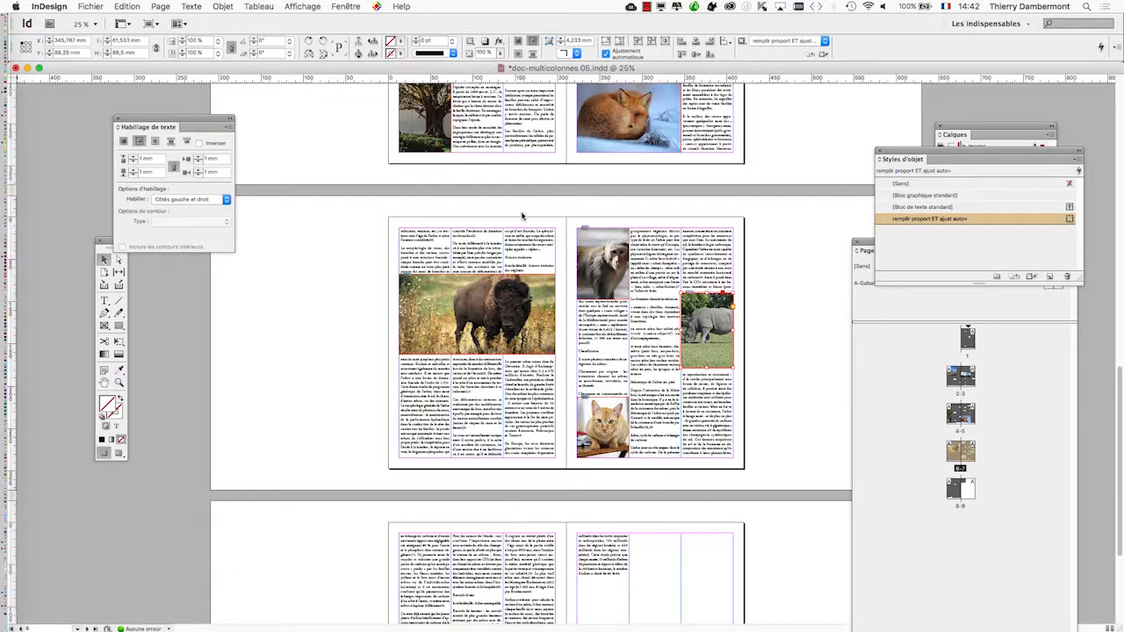
scroll(470, 360, down, 3)
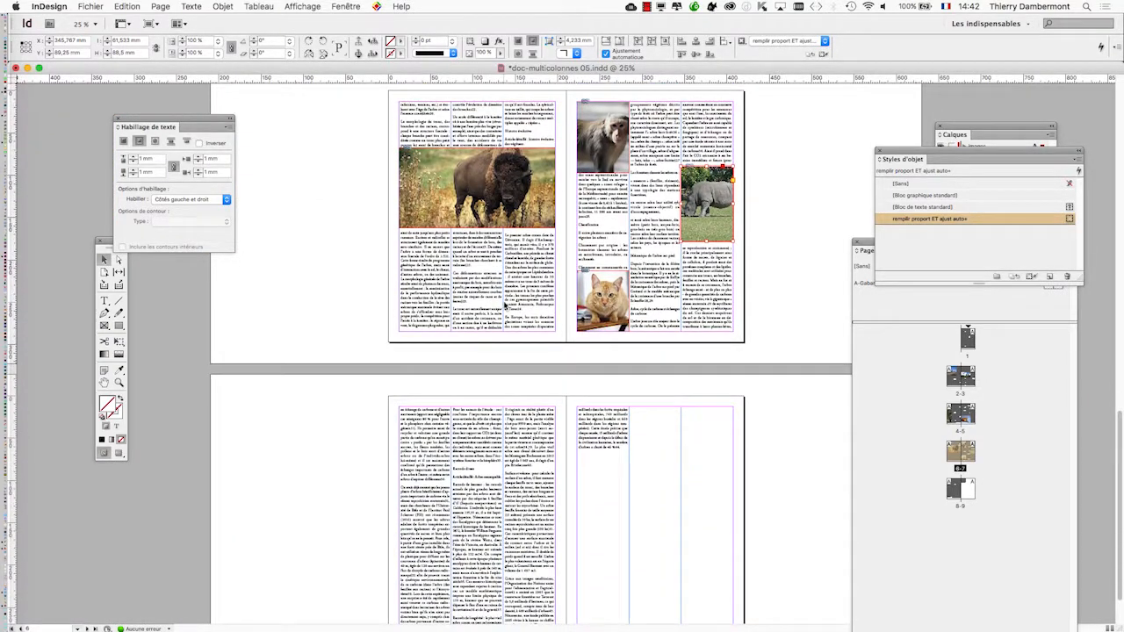
scroll(507, 309, up, 6)
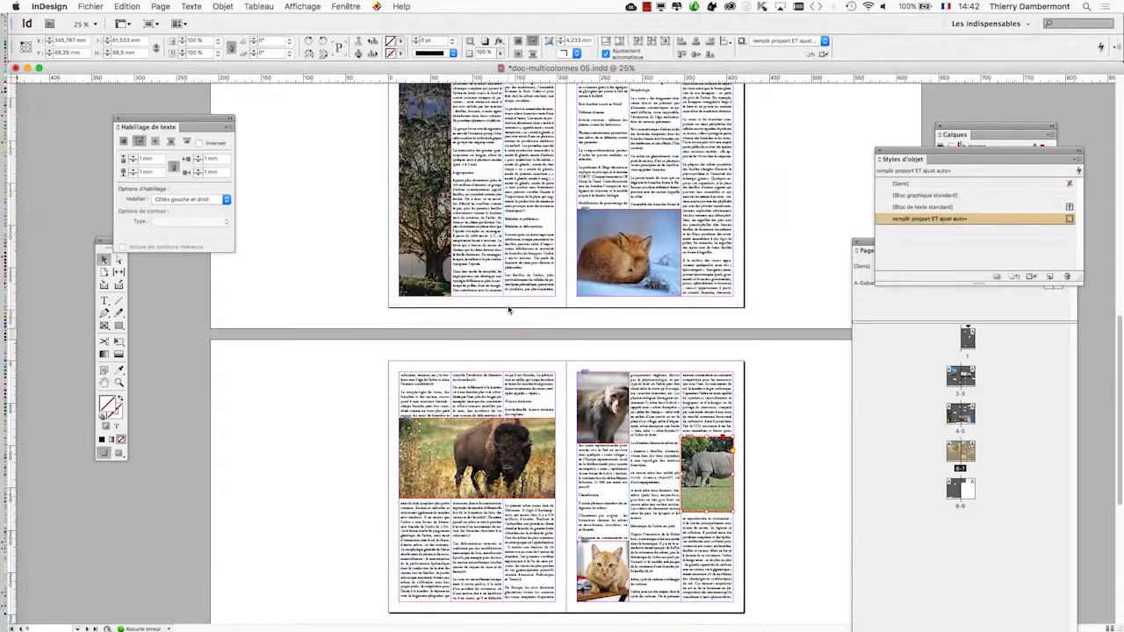
scroll(508, 309, up, 2)
scroll(508, 308, up, 3)
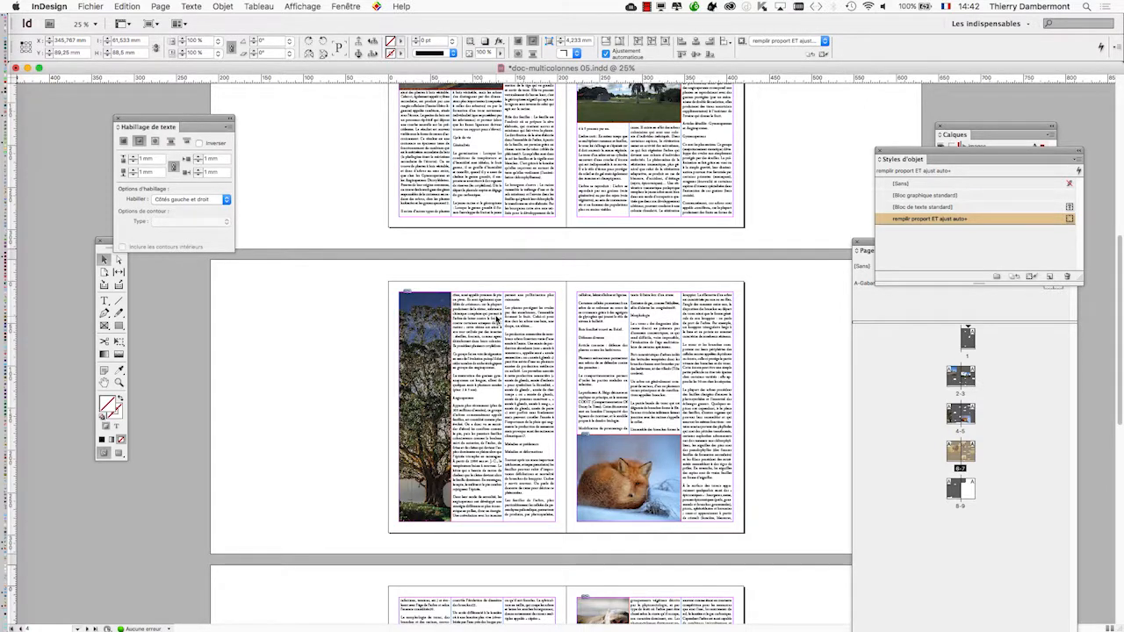
scroll(498, 318, up, 2)
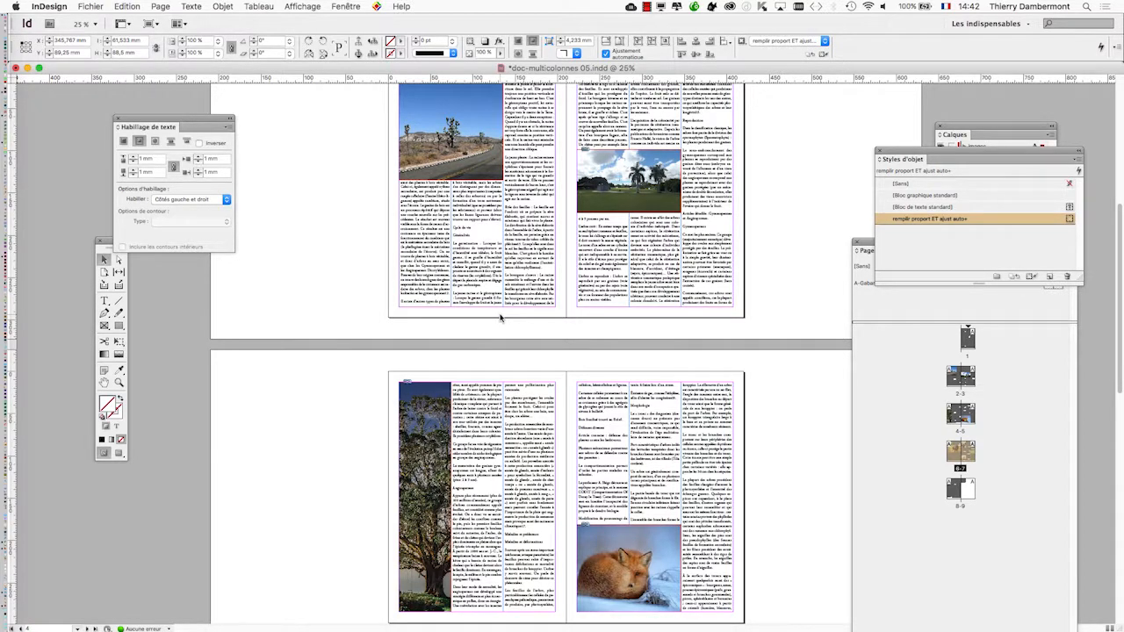
scroll(500, 318, up, 3)
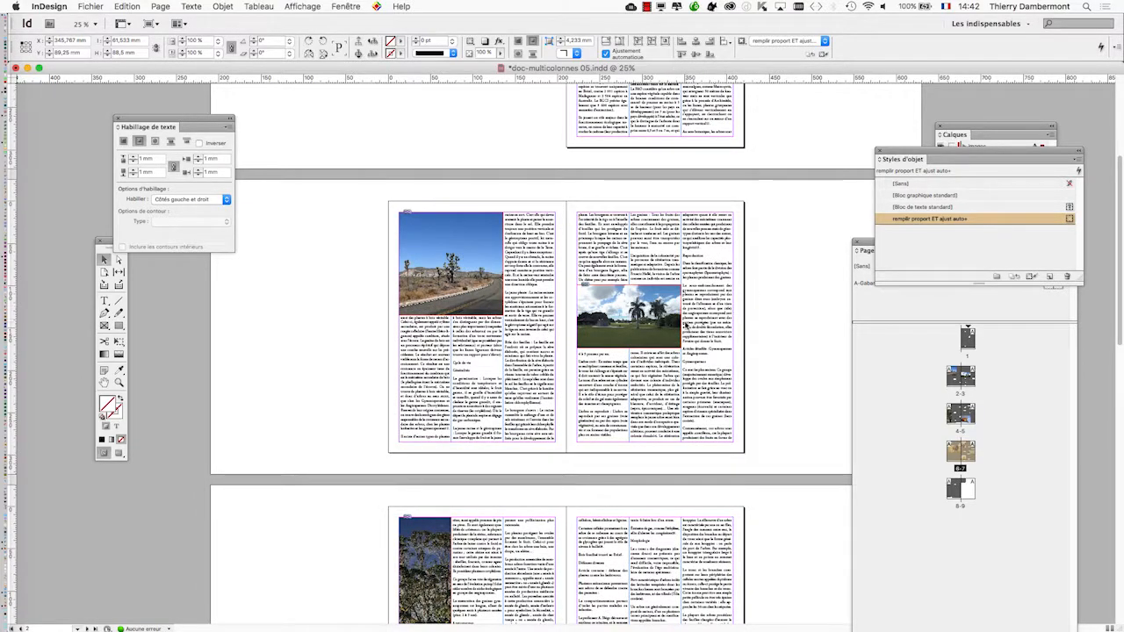
scroll(680, 323, up, 2)
drag(726, 308, 439, 333)
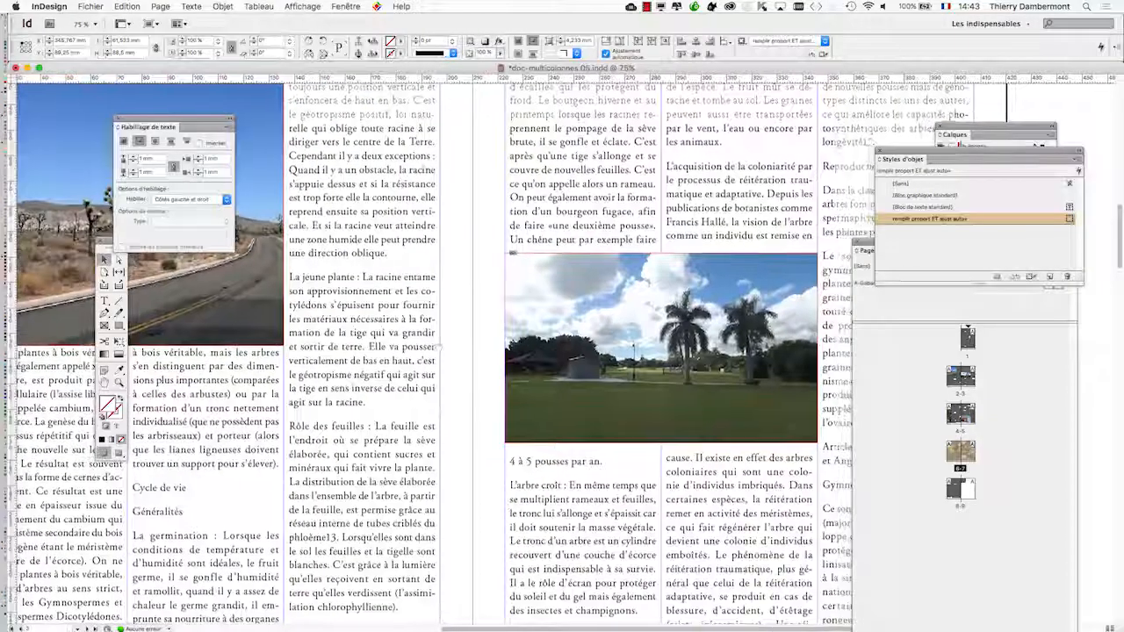
scroll(288, 401, down, 1)
Begin saving the document as a new copy in the "doc InDesign SESSION 2" folder.
click(90, 6)
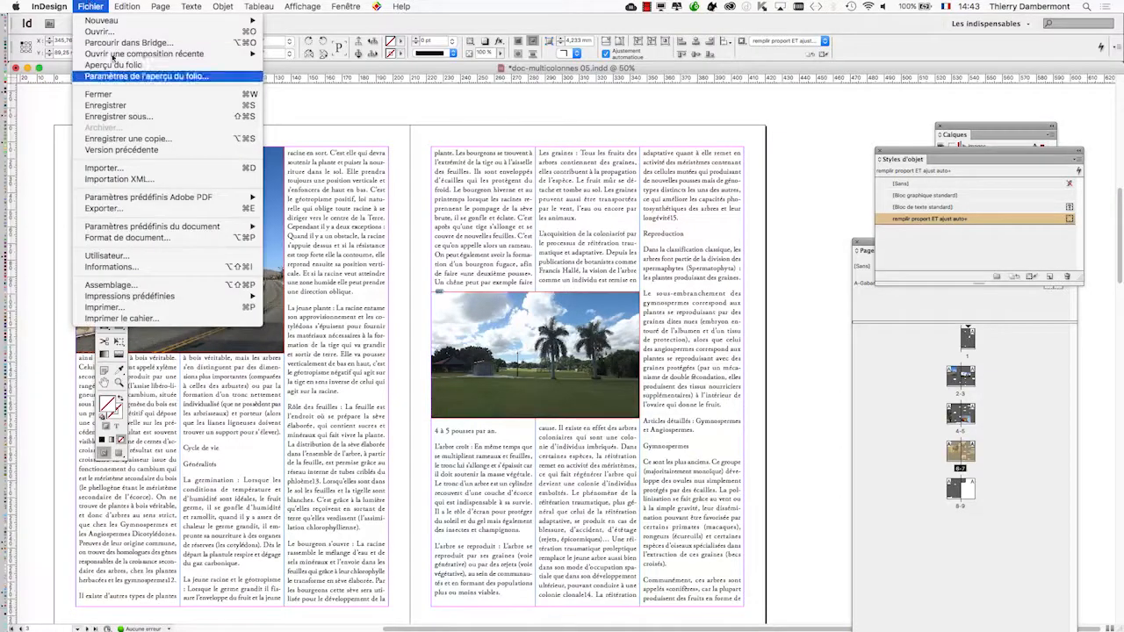
click(132, 117)
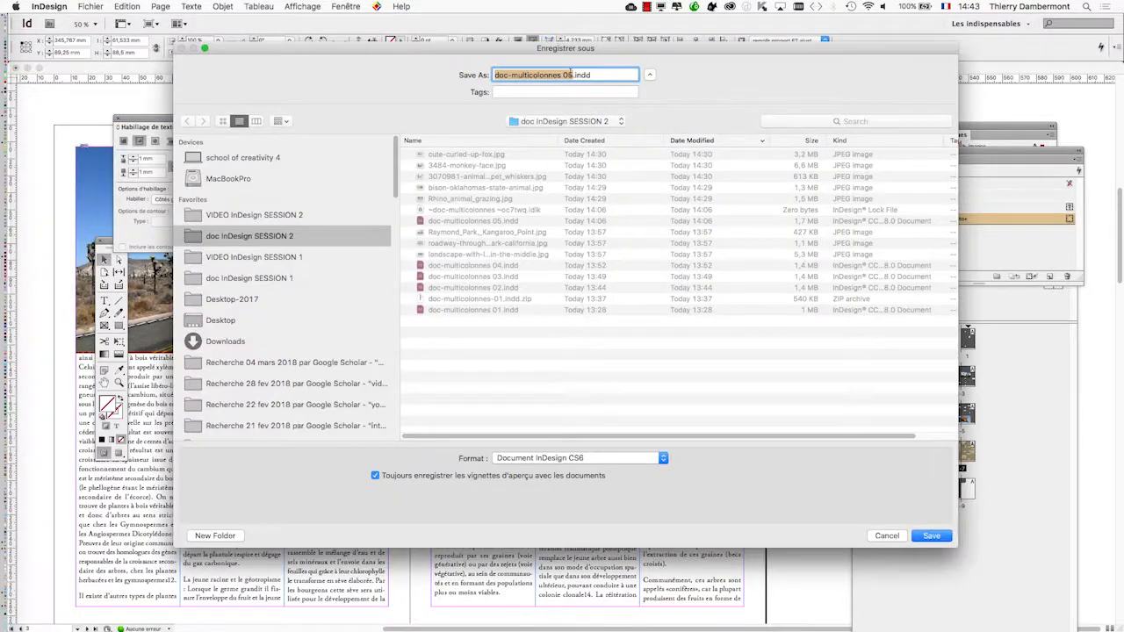